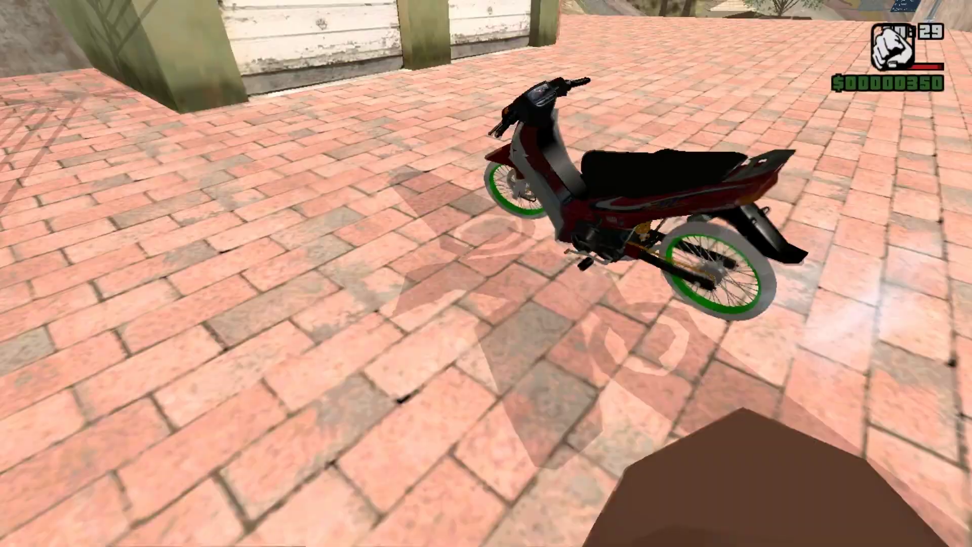
key("f")
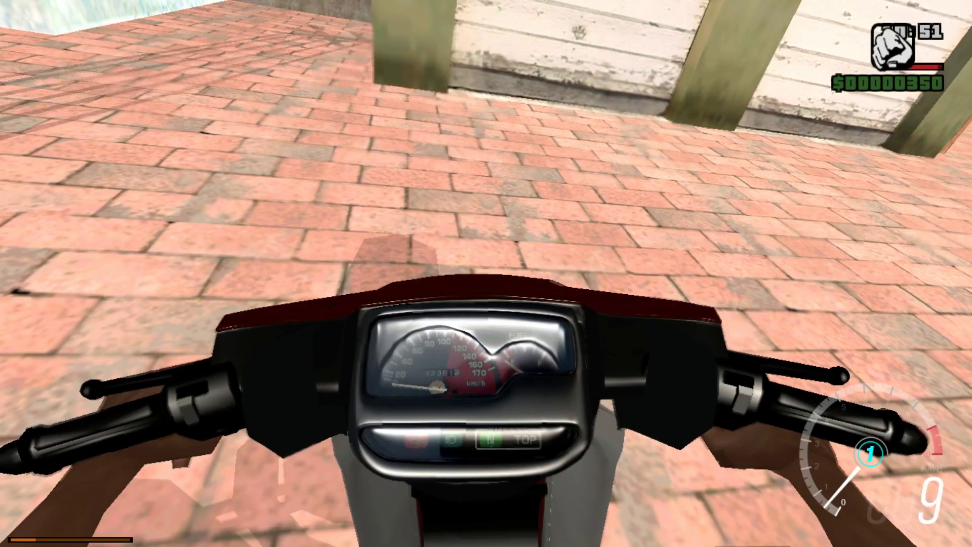
key("a")
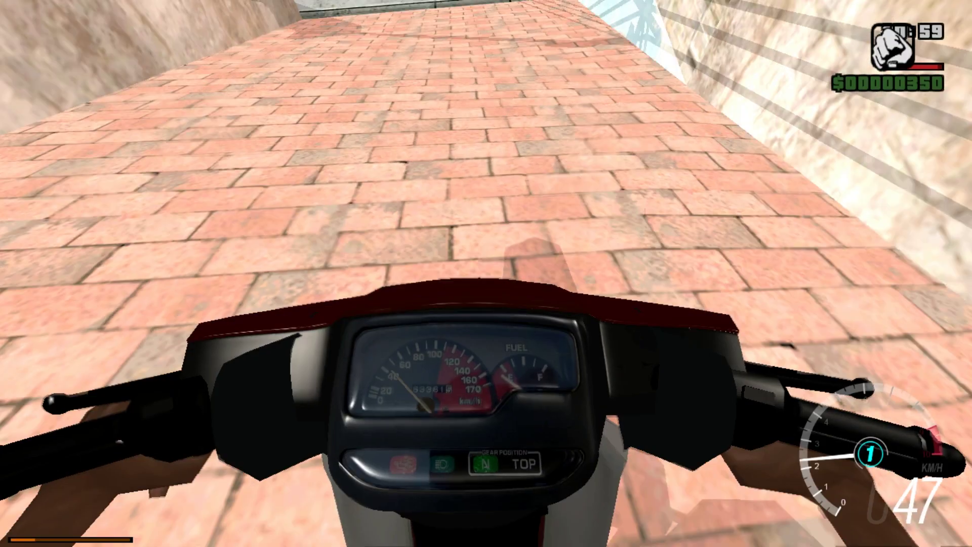
key("a")
key("s")
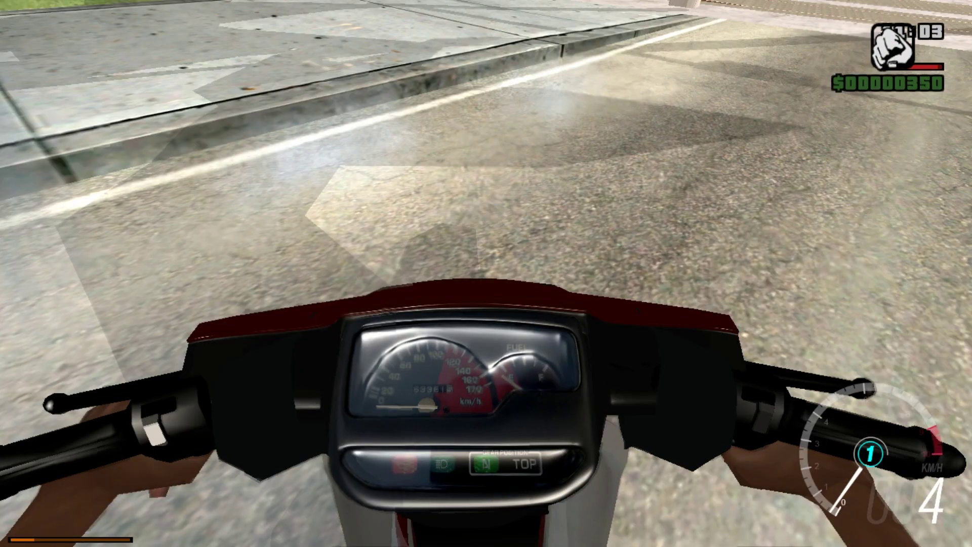
key("w")
key("w")
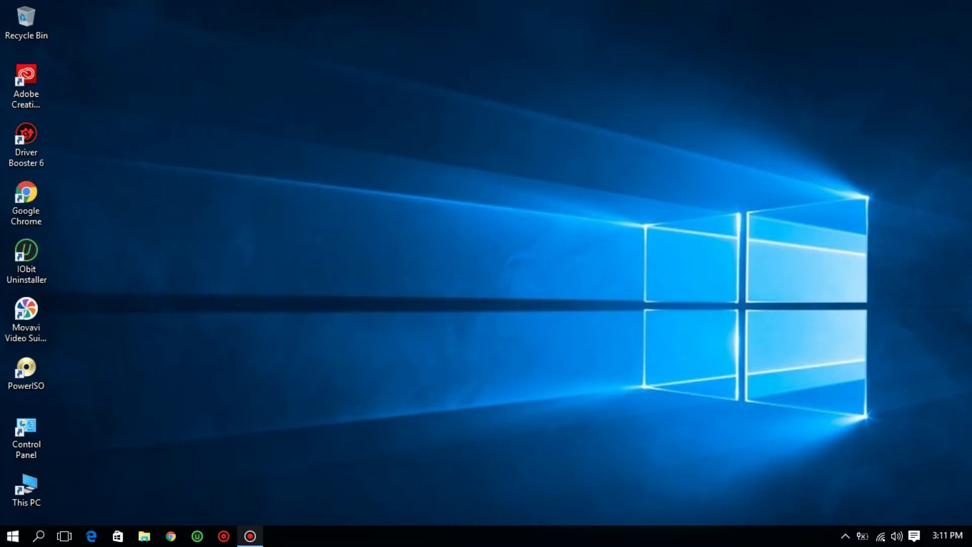
Step: Move the Yamaha SStwo archive from Downloads into the PROJEK YAMAHA SSTWO RS folder and extract it there
double_click(26, 489)
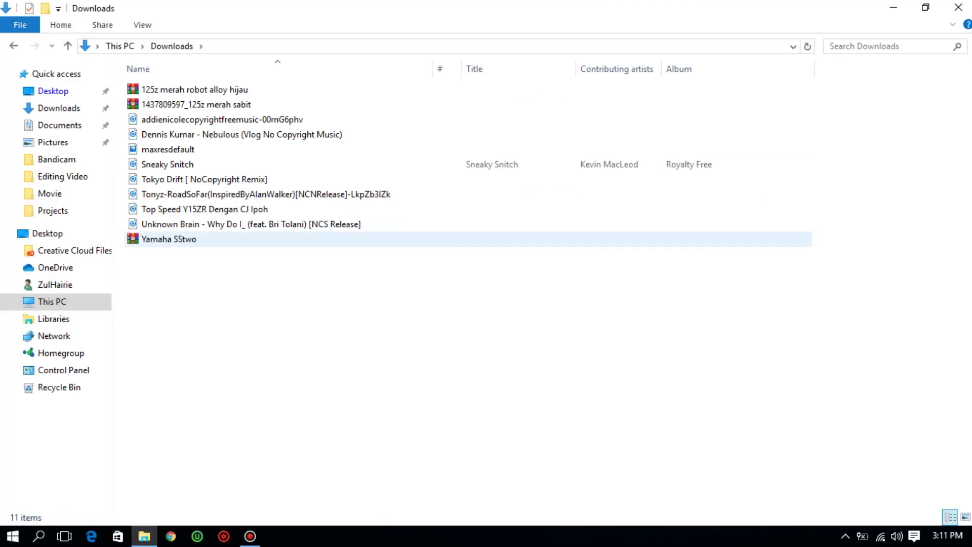
left_click(172, 236)
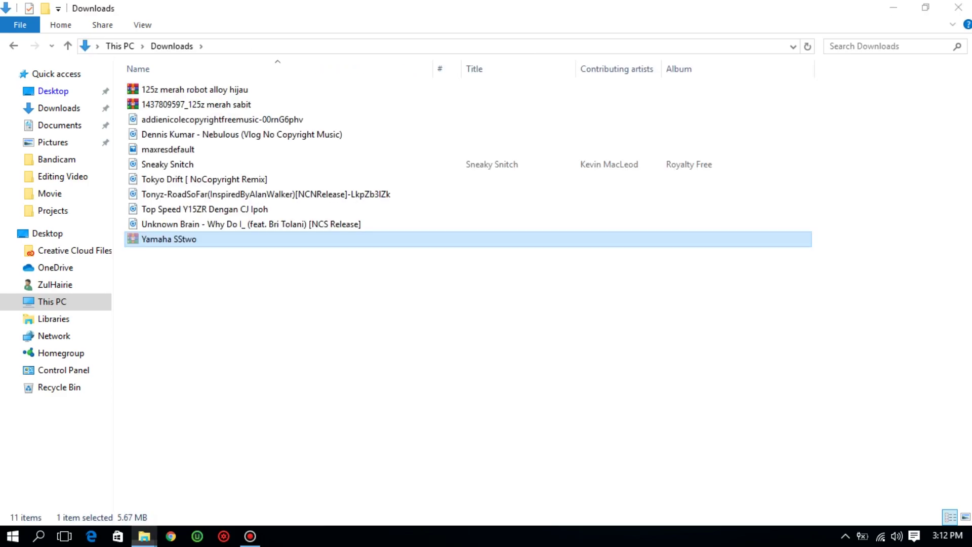
right_click(690, 100)
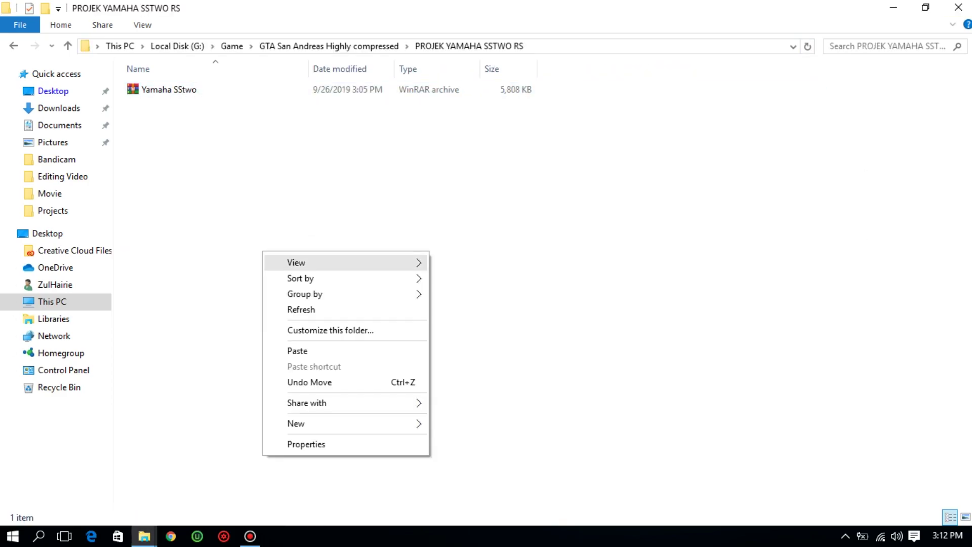
left_click(293, 349)
right_click(330, 90)
left_click(401, 161)
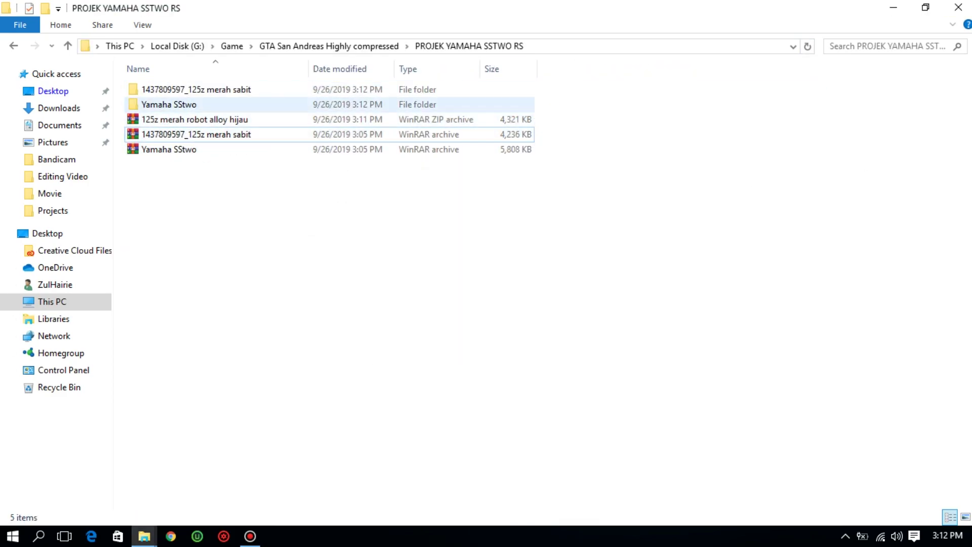
Step: Check the contents of the extracted folders and delete the three archives from PROJEK YAMAHA SSTWO RS
double_click(172, 89)
double_click(173, 104)
left_click(469, 46)
left_click(172, 119)
left_click(173, 150, "shift")
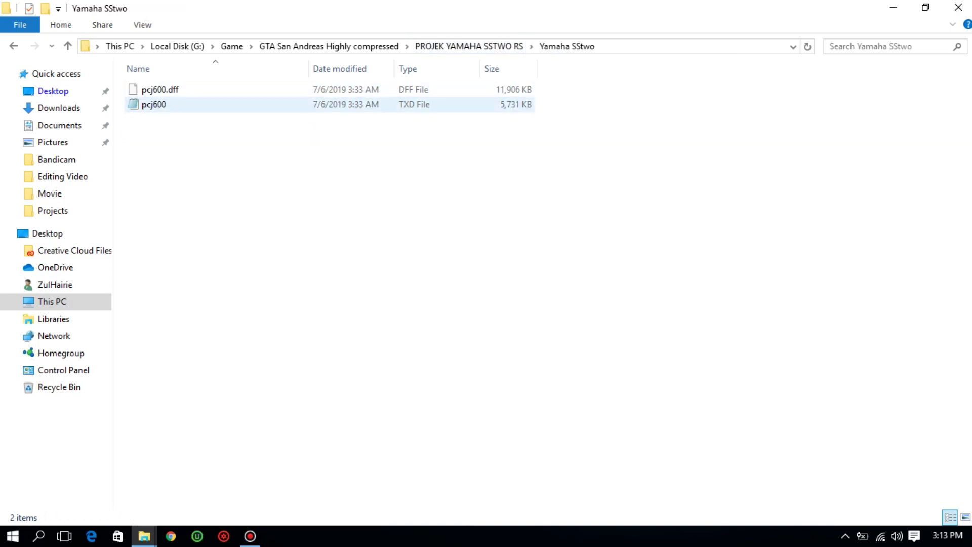
left_click(469, 46)
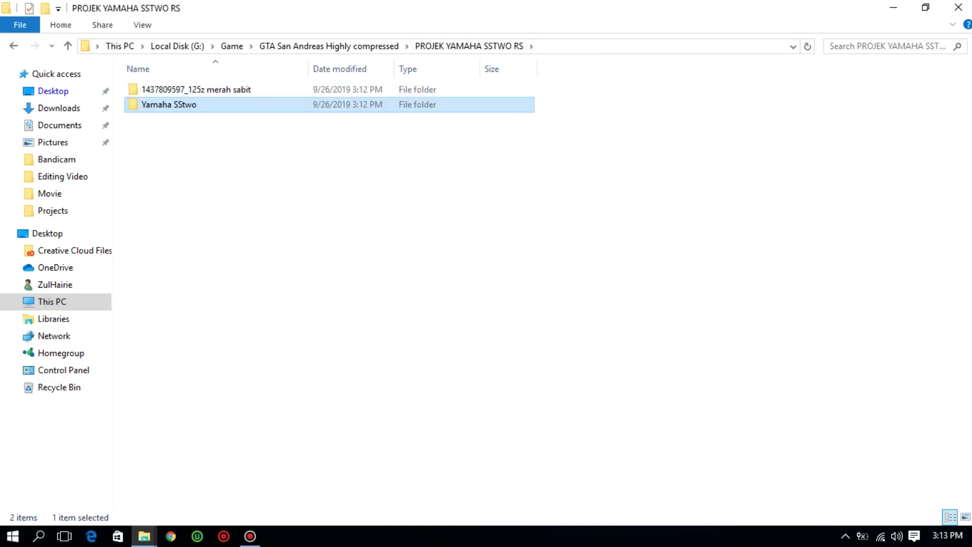
Step: Go to the ZModeler 2.2.6 folder inside MOD\TOOLS and launch ZModeler
left_click(177, 46)
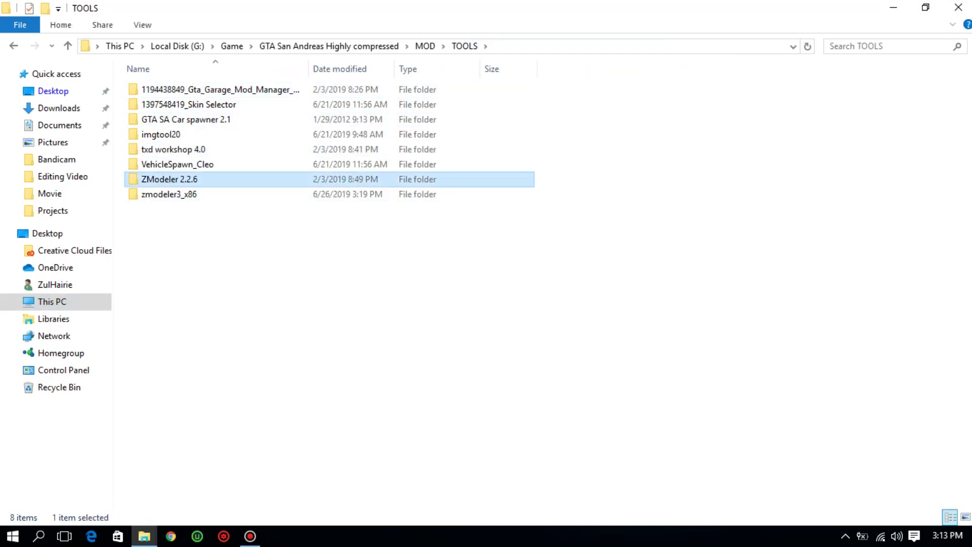
double_click(174, 180)
double_click(159, 238)
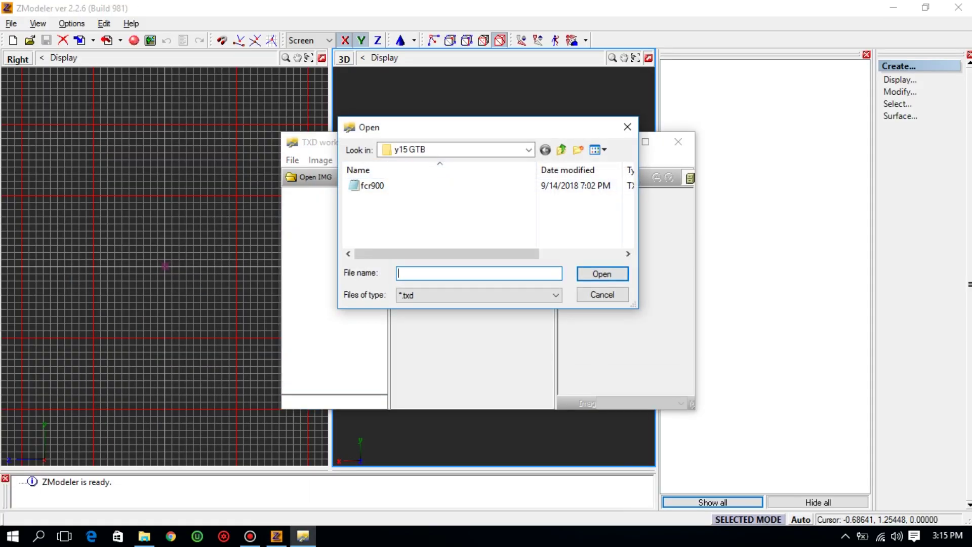
Step: In TXD Workshop, export all textures of pcj600.txd and bf400.txd as bitmaps into the PROJEK YAMAHA SSTWO RS folders
left_click(575, 175)
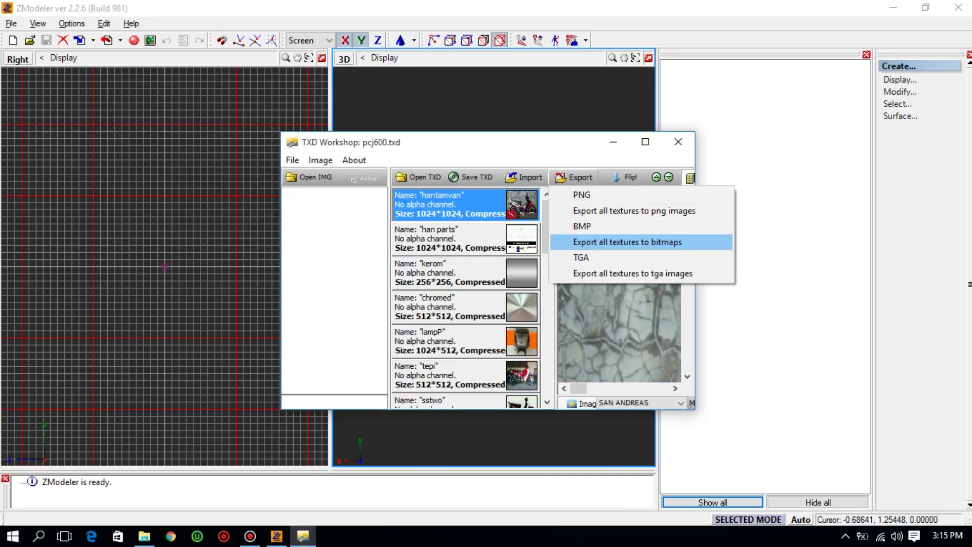
left_click(618, 241)
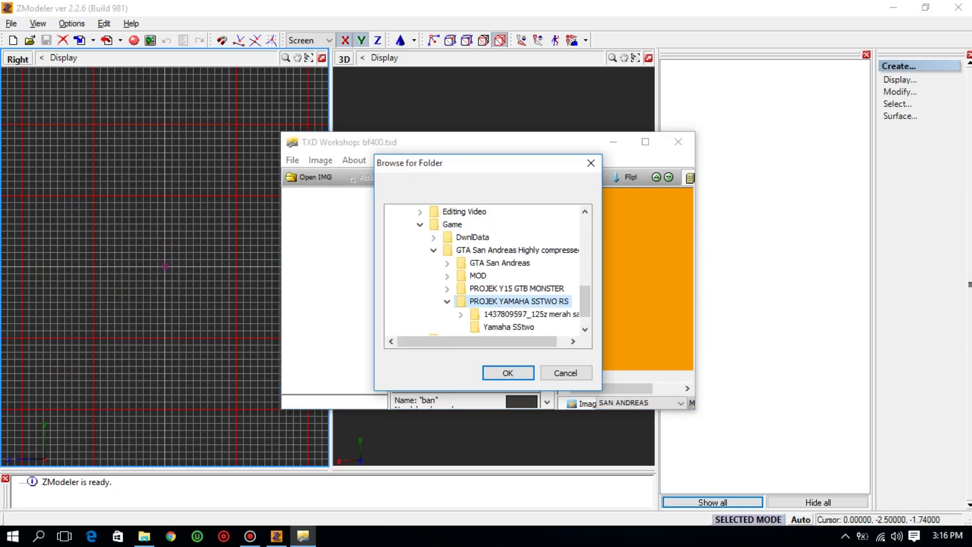
key("Return")
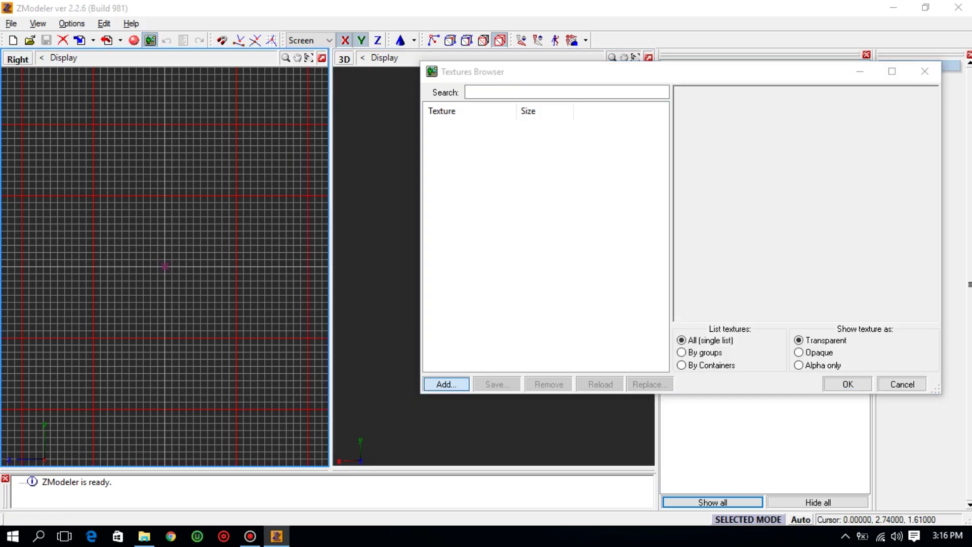
Step: Add all the bitmaps in the Yamaha SStwo folder to ZModeler's Textures Browser
key("ctrl+a")
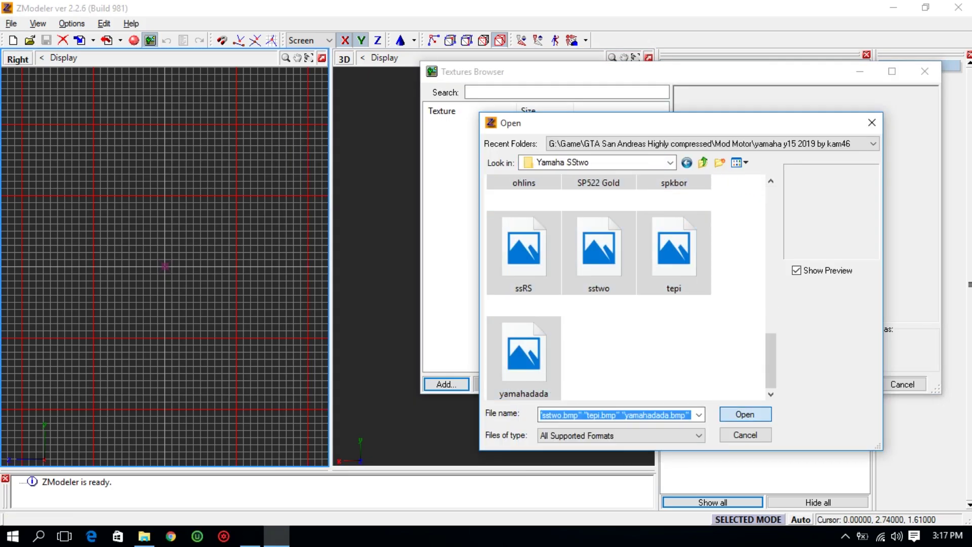
key("Return")
key("Return")
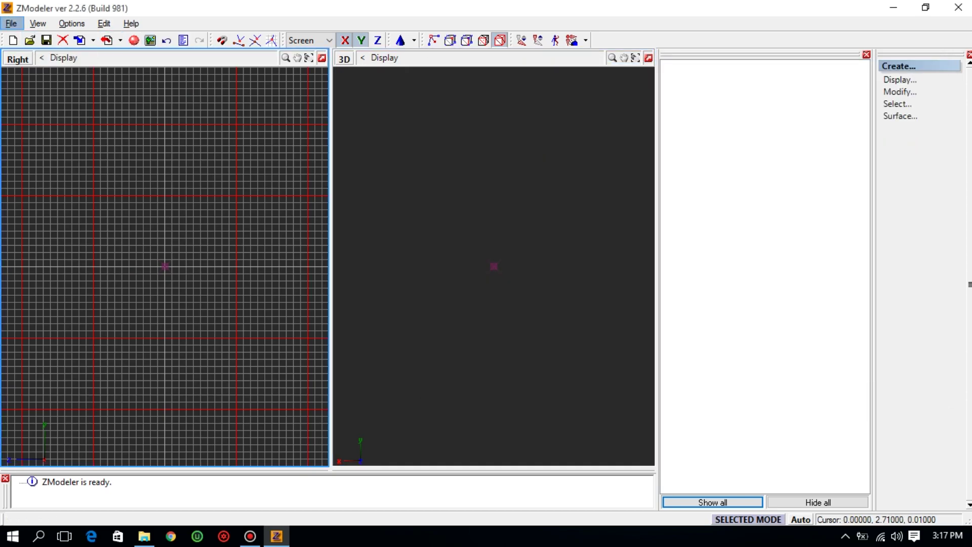
Step: Import the pcj600.dff model from the Yamaha SStwo folder
left_click(80, 41)
left_click(512, 143)
left_click(512, 143)
double_click(355, 193)
double_click(354, 193)
double_click(355, 180)
Step: Inspect the imported pcj600 motorcycle in 3D and expand its hierarchy through sstwo and chassis_dummy to the chassis parts
left_click_drag(416, 276, 500, 280)
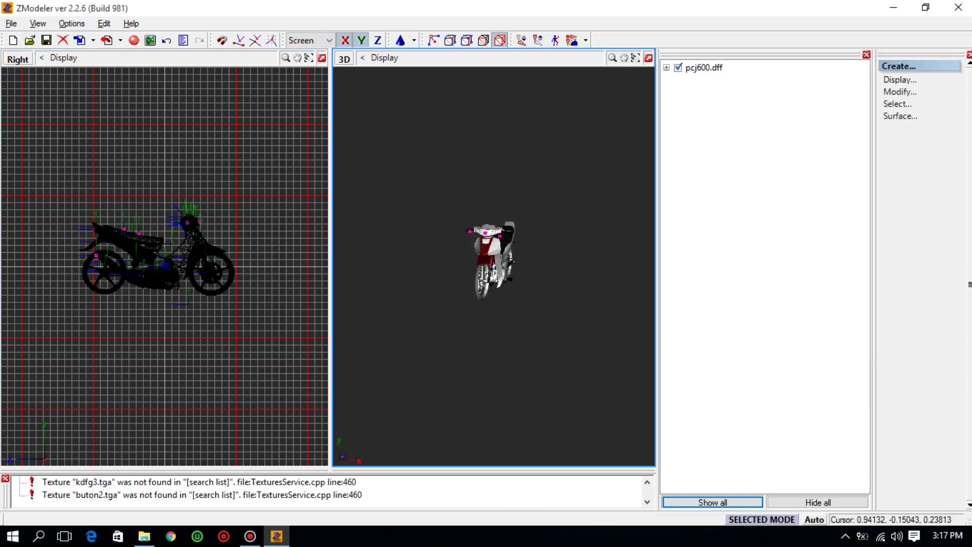
left_click_drag(612, 58, 643, 58)
left_click_drag(506, 167, 354, 167)
left_click(678, 68)
left_click(678, 68)
left_click_drag(556, 228, 355, 254)
left_click(677, 81)
left_click(738, 252)
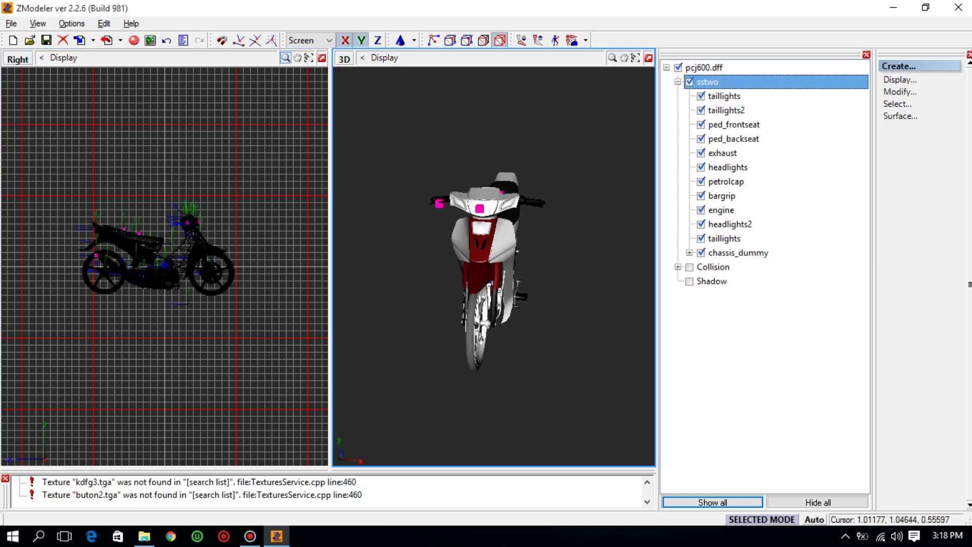
left_click(721, 210)
left_click(722, 152)
left_click(689, 253)
left_click(701, 295)
left_click(701, 295)
left_click(701, 281)
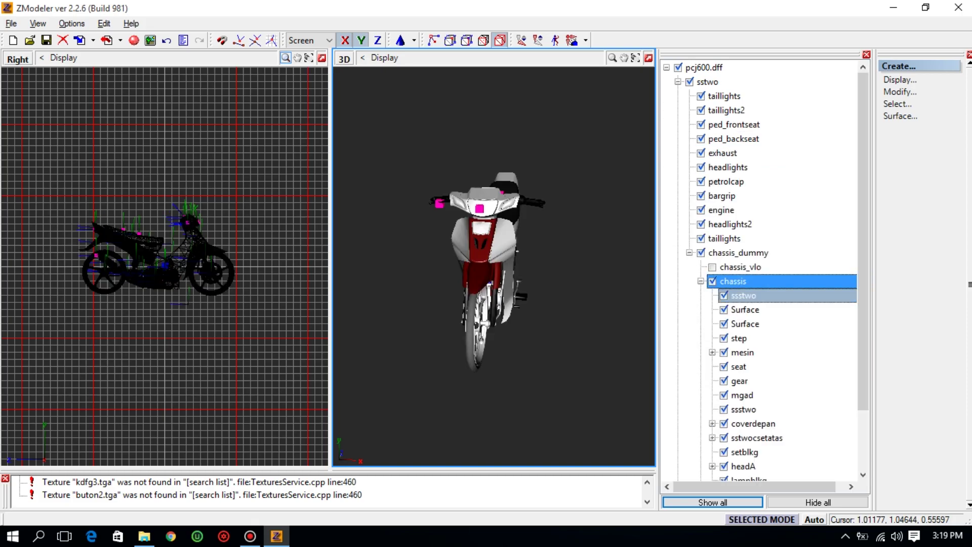
Step: Switch individual pcj600 chassis parts off and on to identify which piece of the motorcycle each one is
scroll(759, 324, "down", 2)
left_click(723, 338)
left_click(724, 395)
left_click(724, 395)
left_click(711, 395)
left_click(723, 409)
scroll(759, 324, "down", 2)
left_click(723, 380)
left_click(724, 380)
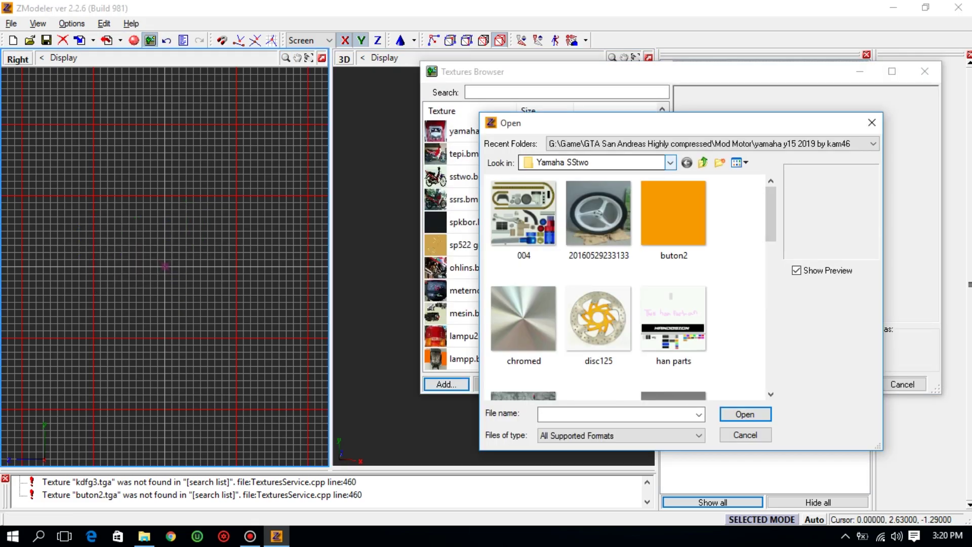
Step: Add all the 125Z motorcycle's textures from its project folder to the Textures Browser
left_click(670, 162)
left_click(591, 371)
double_click(562, 197)
double_click(562, 197)
left_click_drag(770, 210, 771, 348)
scroll(674, 283, "up", 6)
key("BackSpace")
key("Return")
key("ctrl+a")
key("Return")
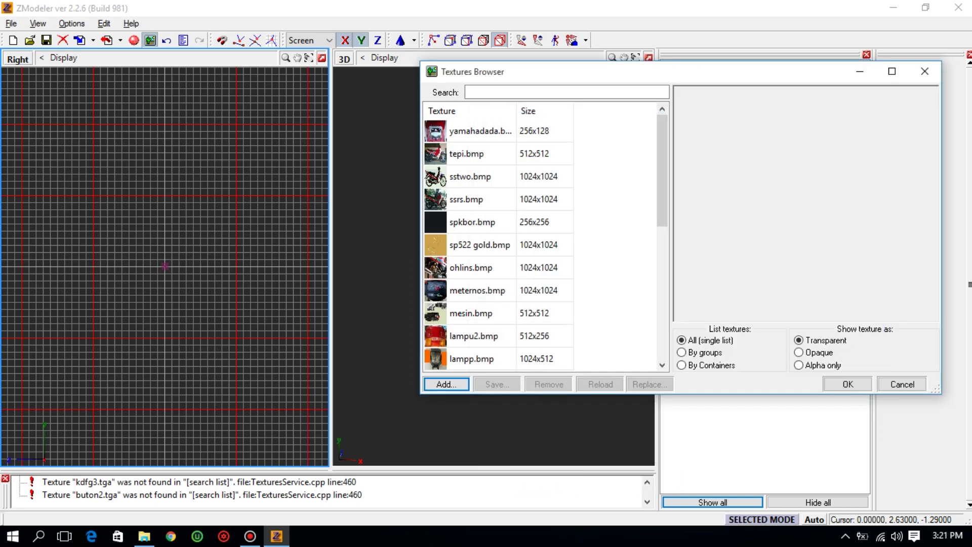
left_click(847, 383)
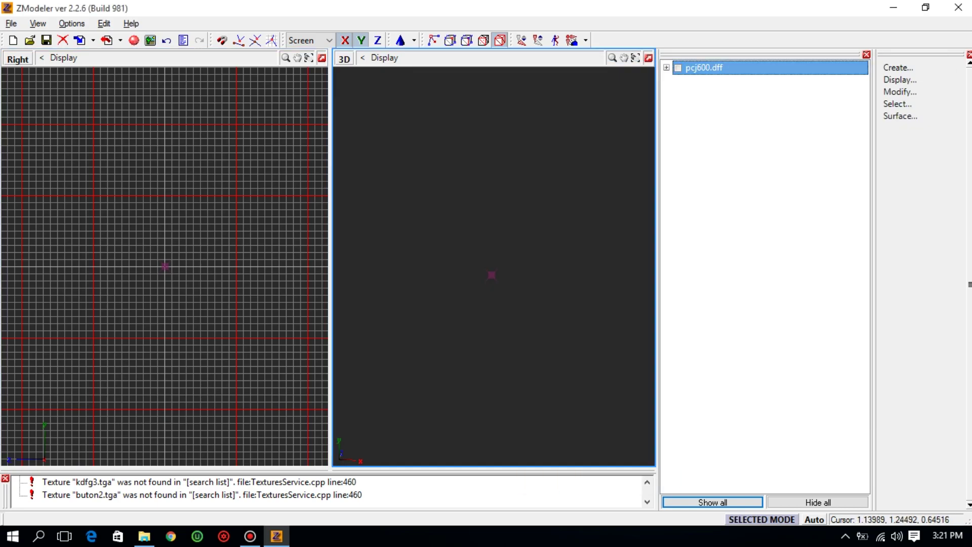
Step: Import the bf400.dff model of the 125Z motorcycle from its extracted folder
left_click(80, 40)
left_click(477, 143)
left_click(385, 352)
double_click(349, 178)
double_click(330, 200)
Step: Inspect the 125Z model in 3D and expand its hierarchy down to the parts of the handle group
left_click_drag(415, 263, 562, 228)
left_click(667, 81)
left_click(689, 225)
left_click_drag(562, 263, 493, 274)
left_click(712, 338)
left_click(723, 352)
left_click(746, 367)
left_click(712, 338)
Step: Switch the handle group's speedo_dummy, lever, kepala and lampu parts off and on to examine what each contains
left_click(724, 295)
left_click(712, 295)
left_click(735, 309)
left_click(724, 295)
left_click(735, 310)
left_click(712, 367)
left_click(735, 381)
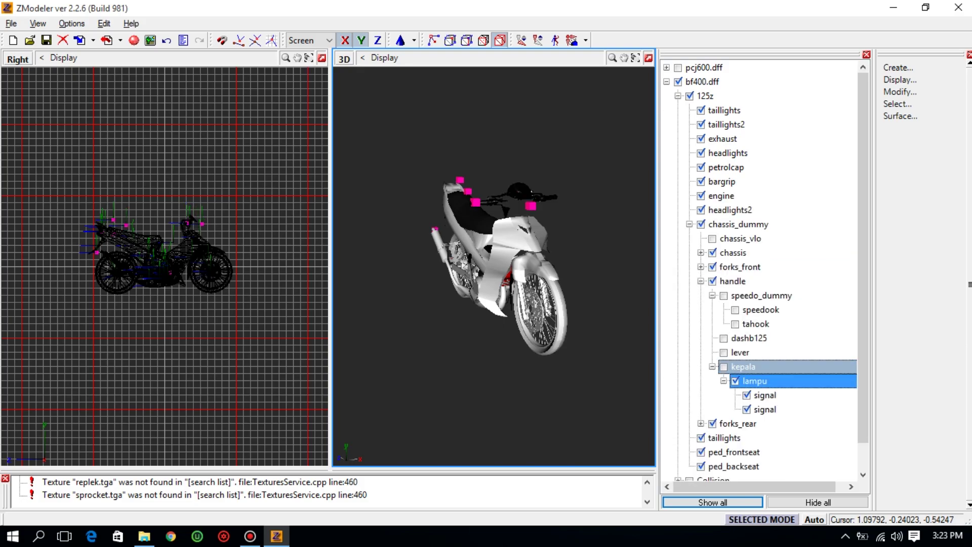
left_click(724, 367)
left_click(724, 352)
Step: Hide the 125Z handle group and move it out of bf400.dff to the top level of the hierarchy
left_click(712, 281)
left_click(700, 281)
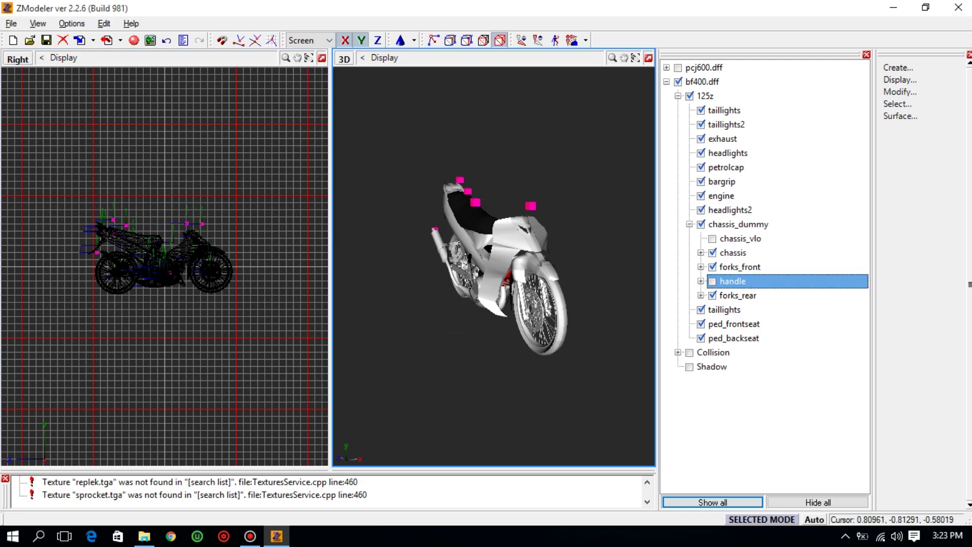
left_click_drag(733, 285, 733, 381)
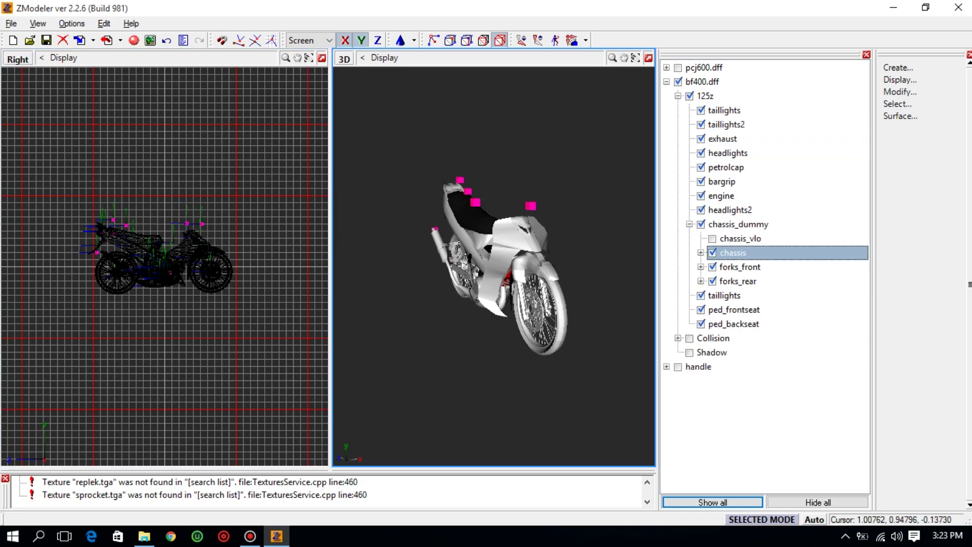
Step: Move the spoiler and the "-èí" exhaust part out of the bf400 chassis to the top level of the hierarchy
left_click(701, 253)
scroll(744, 295, "down", 1)
left_click_drag(725, 295, 759, 471)
left_click(666, 81)
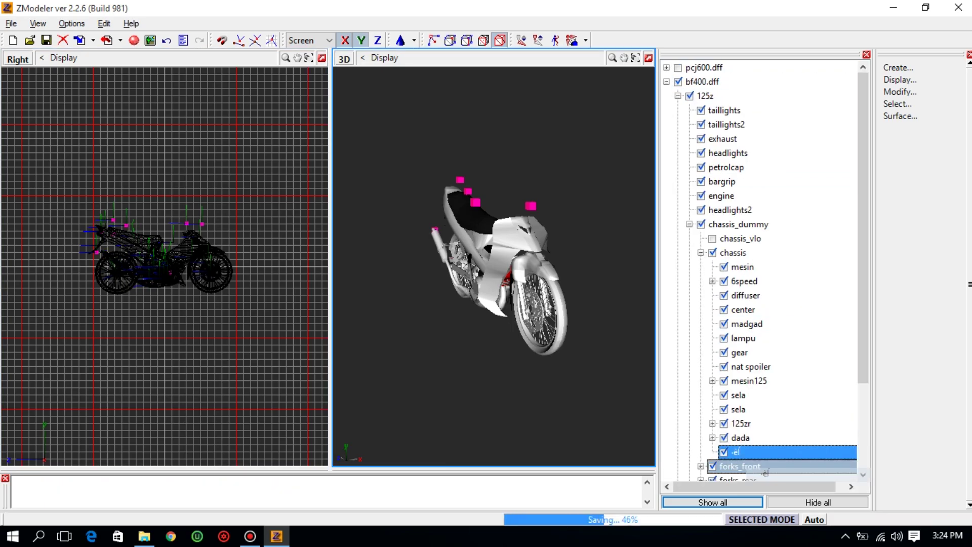
left_click_drag(759, 471, 765, 479)
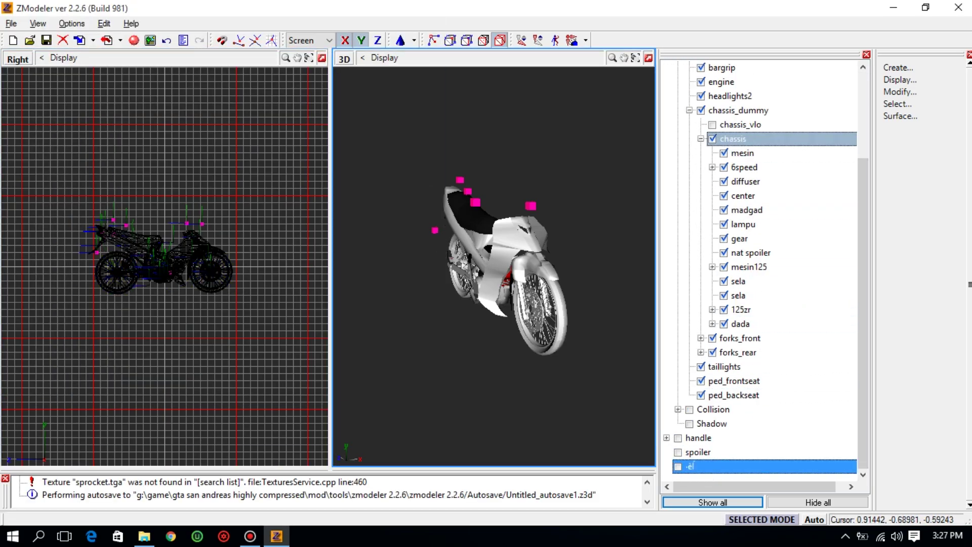
Step: Move wheel_front and wheel_rear out of the bf400 fork groups to the top level of the hierarchy
left_click(701, 138)
left_click(689, 223)
left_click(689, 224)
left_click(701, 267)
left_click_drag(753, 295, 753, 445)
left_click(701, 295)
left_click_drag(753, 352, 753, 487)
left_click(678, 466)
Step: Delete the rest of the bf400.dff model, keeping only the parts moved to the top level
left_click(666, 81)
left_click(678, 152)
left_click(666, 96)
left_click(666, 96)
right_click(694, 82)
key("Delete")
Step: Show pcj600.dff together with the extracted handle, spoiler, exhaust and wheels in turn to compare how they fit
left_click(678, 67)
left_click(699, 82)
left_click(698, 95)
left_click(690, 110)
left_click(678, 125)
middle_click_drag(494, 265, 438, 284)
left_click(705, 138)
left_click(678, 125)
Step: Expand the pcj600 chassis and its headA group to examine the existing body and head parts
left_click(666, 67)
left_click(678, 81)
left_click(730, 224)
left_click(701, 281)
scroll(734, 304, "down", 2)
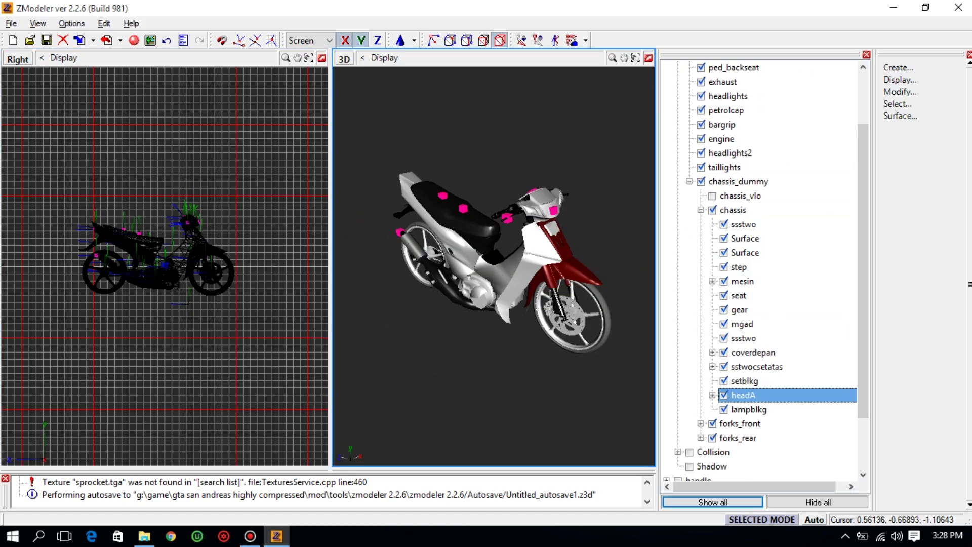
left_click(712, 395)
scroll(753, 409, "down", 2)
left_click(735, 395)
left_click(712, 295)
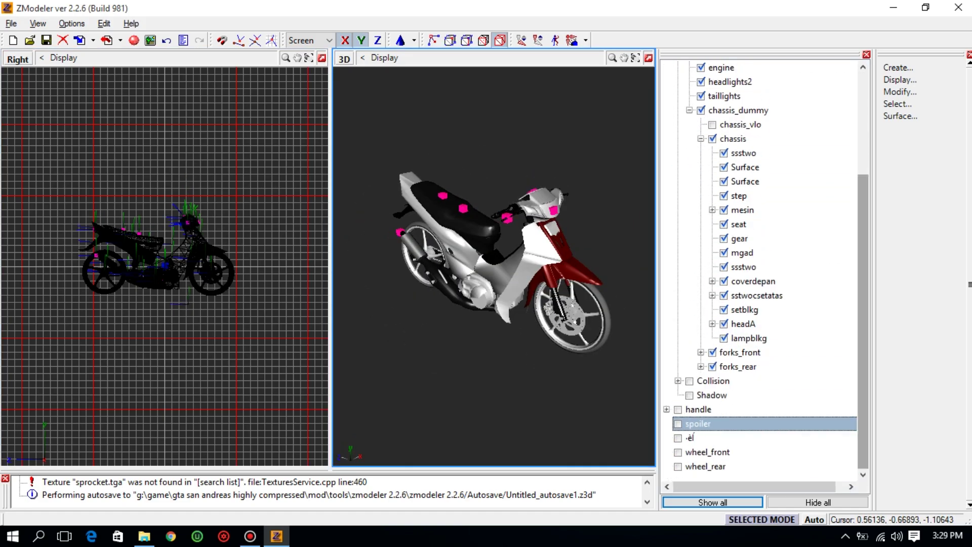
Step: Display only the extracted handle group and frame it close up in the Right and 3D views
left_click(678, 82)
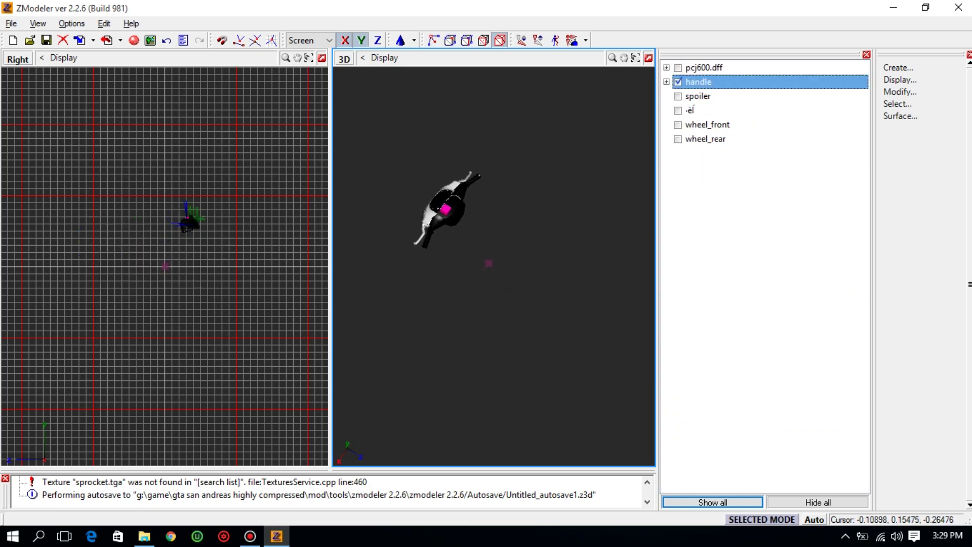
middle_click_drag(462, 218, 527, 177)
scroll(460, 214, "up", 5)
scroll(191, 226, "up", 7)
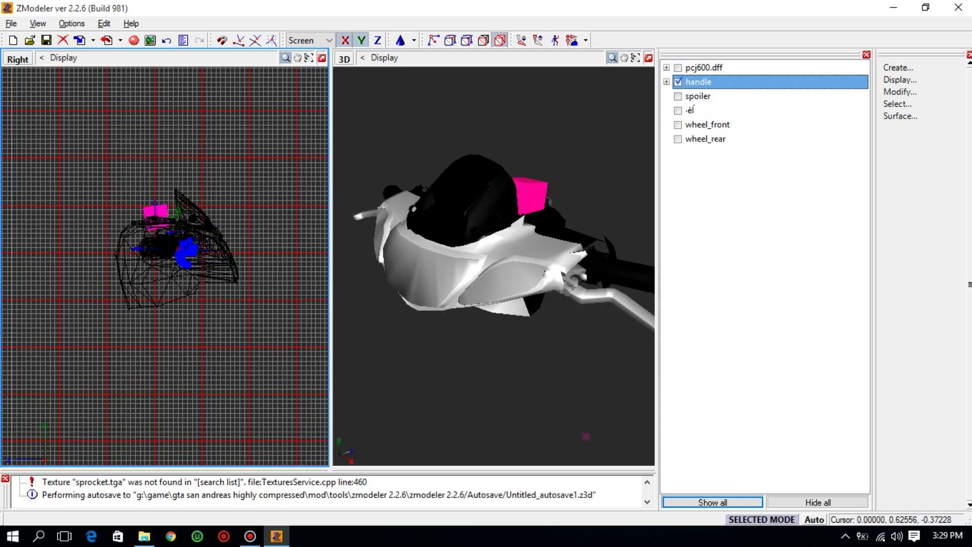
Step: Remove the white cover parts from the extracted handle group
left_click(900, 92)
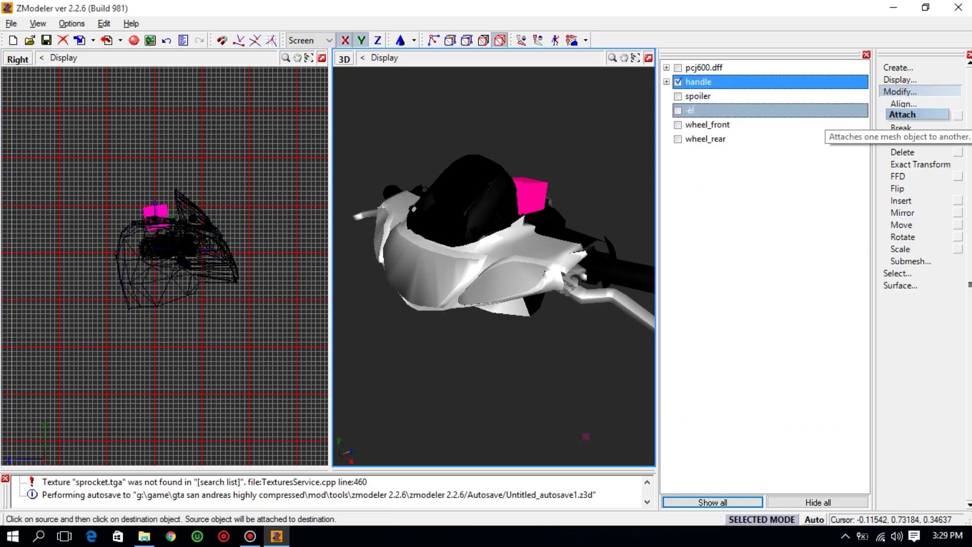
right_click(202, 251)
mouse_move(228, 269)
left_click(307, 270)
right_click(189, 256)
left_click(296, 275)
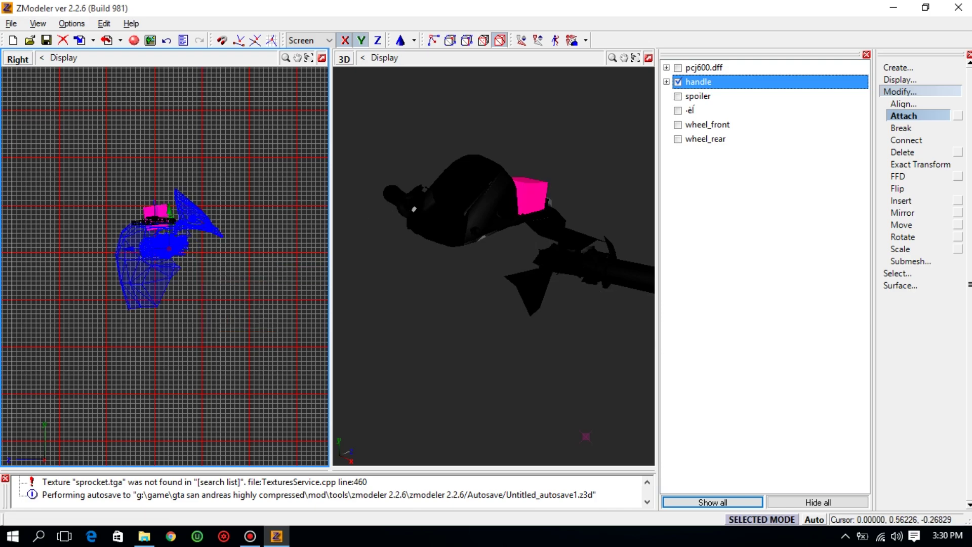
Step: Try to attach and break the remaining handle meshes, and clear the handle from the top level of the hierarchy
left_click(258, 193)
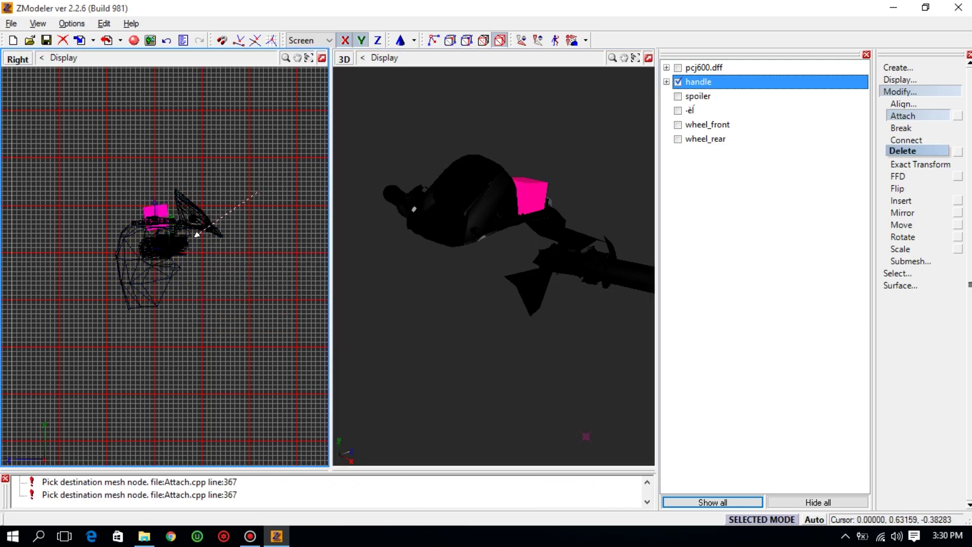
left_click(171, 244)
mouse_move(171, 245)
left_mouse_down()
mouse_move(183, 331)
mouse_move(171, 244)
left_mouse_up()
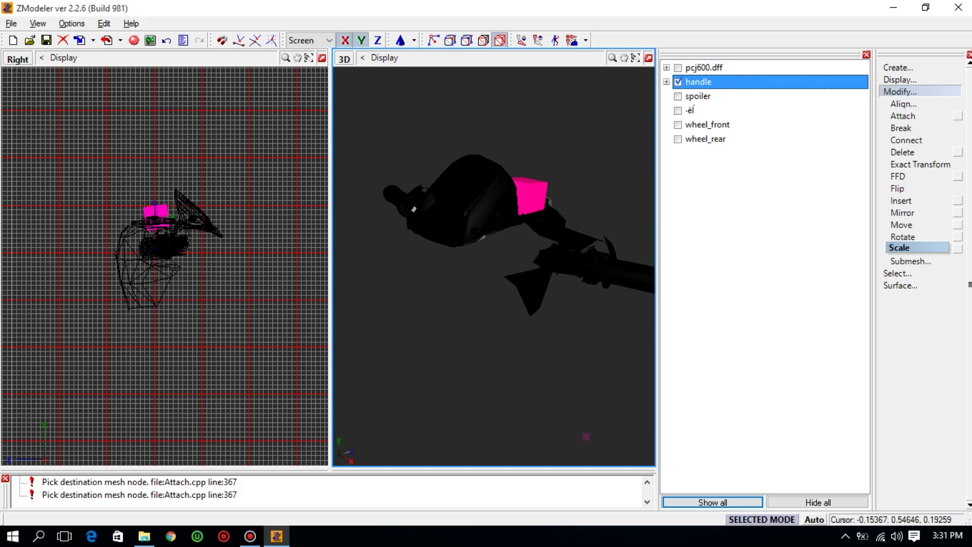
left_click(902, 127)
right_click(162, 235)
key("Escape")
key("Delete")
Step: Display the spoiler on its own, framed close up in the Right and 3D views
left_click(899, 80)
left_click(678, 82)
middle_click_drag(640, 195, 526, 228)
scroll(526, 228, "up", 2)
scroll(184, 233, "down", 3)
middle_click_drag(56, 233, 283, 233)
scroll(164, 233, "up", 3)
middle_click_drag(45, 101, 76, 327)
scroll(76, 327, "up", 3)
Step: Find the spoiler [spec] material and assign a texture image to its empty texture layer
left_click(134, 40)
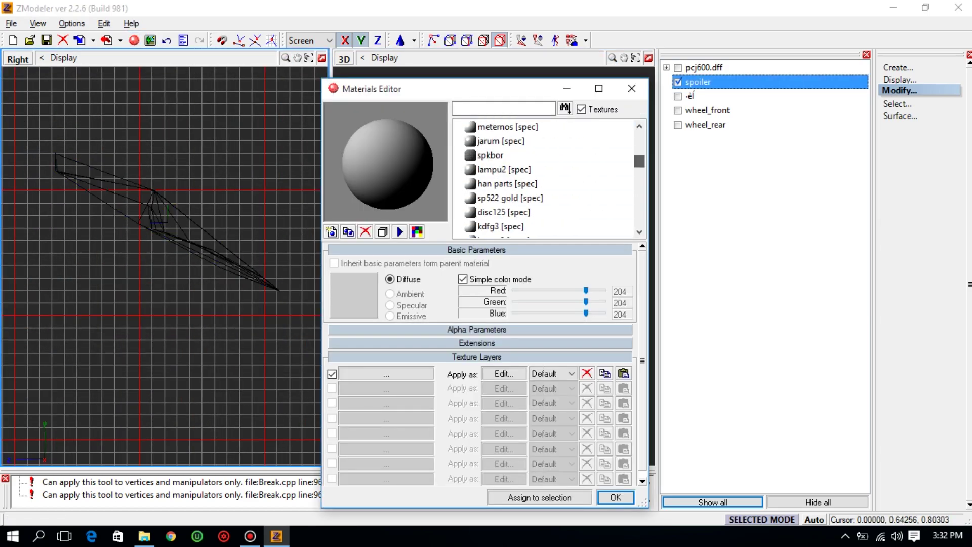
left_click(386, 374)
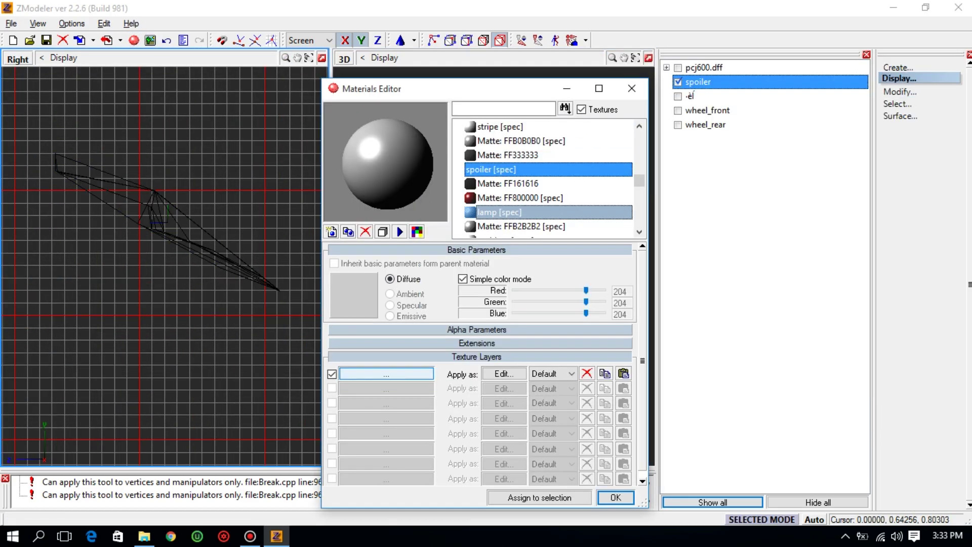
left_click(386, 374)
left_click(499, 358)
left_click(844, 382)
left_click(615, 497)
Step: Show pcj600.dff together with the spoiler and move the spoiler onto the rear end of the bike body
left_click(678, 67)
middle_click_drag(532, 253, 445, 202)
left_click(899, 91)
left_click(902, 224)
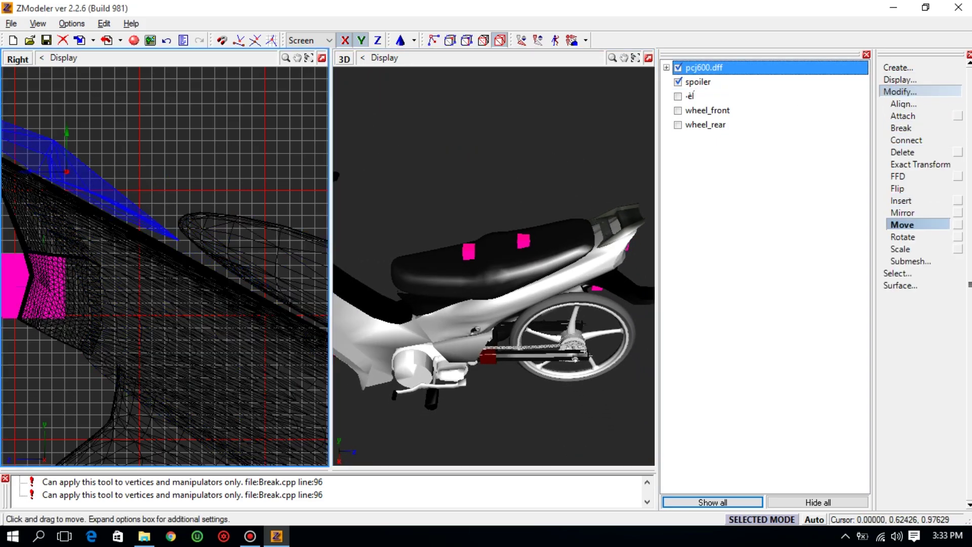
left_click_drag(80, 183, 66, 187)
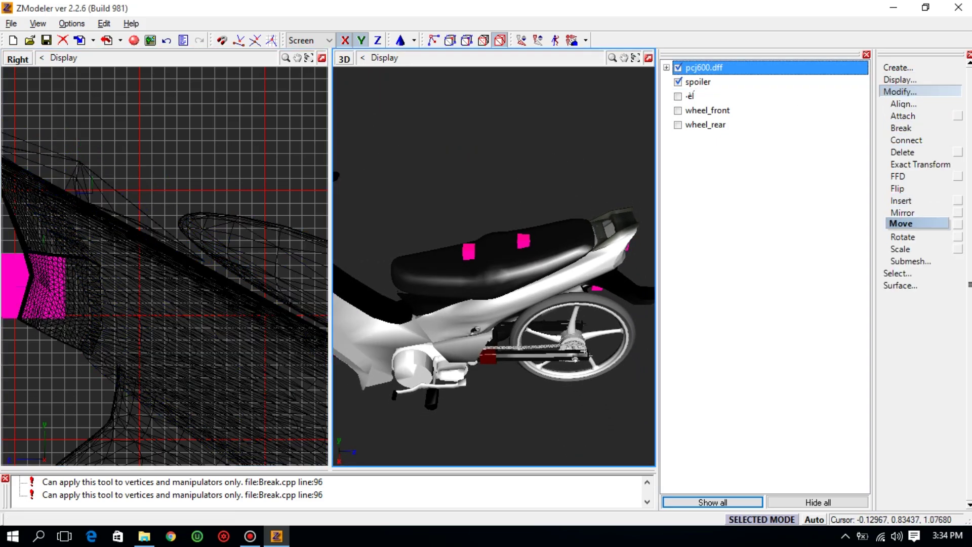
Step: Fit the spoiler's angle and size to the tail, checking it against the whole bike, and save the project
left_click(902, 237)
left_click(900, 248)
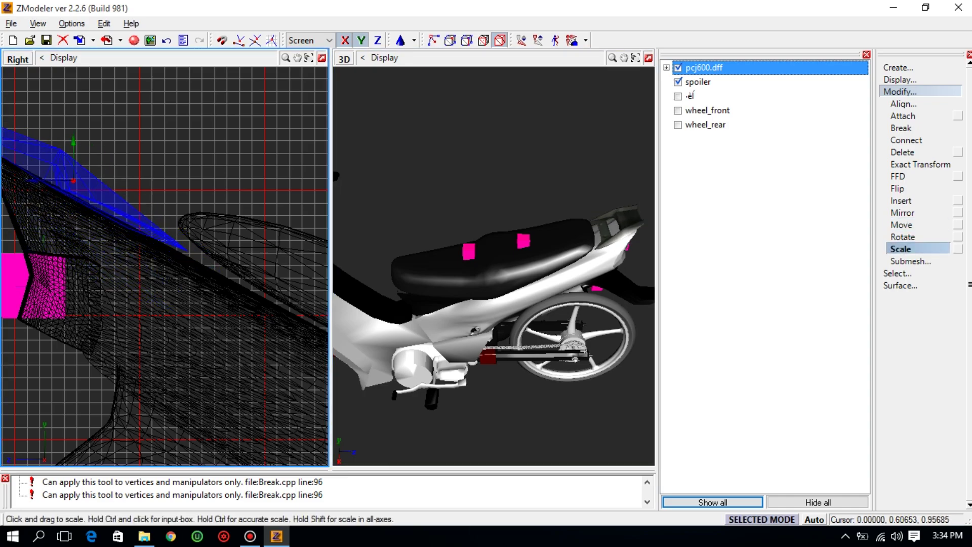
left_click_drag(612, 57, 612, 152)
mouse_move(532, 253)
middle_mouse_down()
mouse_move(445, 254)
mouse_move(501, 238)
mouse_move(557, 243)
mouse_move(526, 254)
middle_mouse_up()
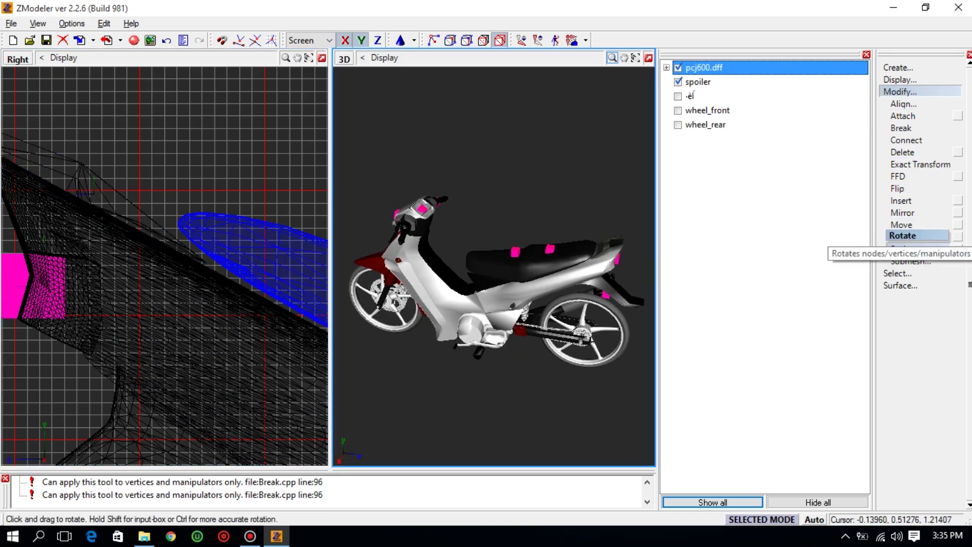
key("ctrl+s")
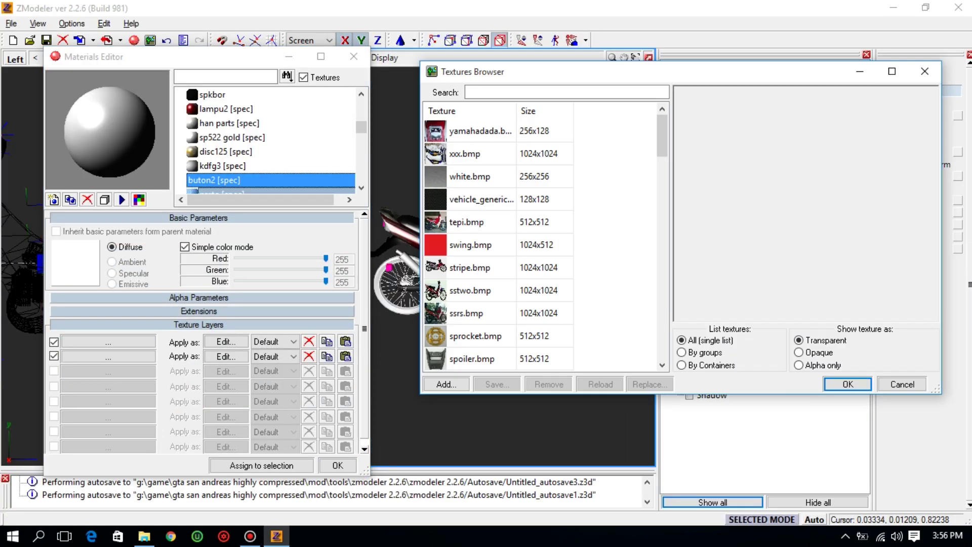
Step: Assign texture images to the buton2 [spec] and preto [spec] materials, using preto.bmp for preto [spec]
left_click_drag(662, 135, 662, 304)
double_click(473, 313)
scroll(271, 151, "down", 1)
left_click(271, 151)
left_click(107, 341)
left_click_drag(661, 135, 662, 182)
double_click(473, 245)
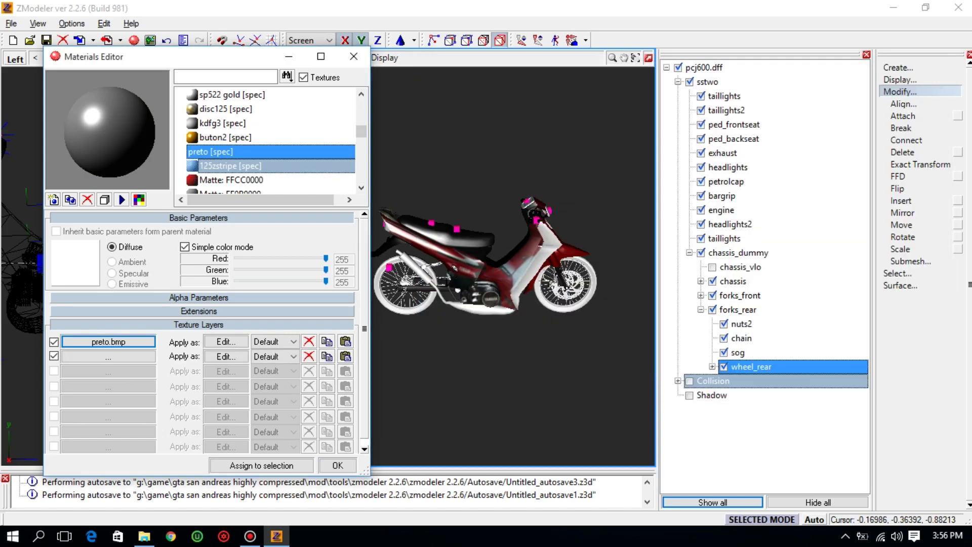
Step: Assign a texture image to the 125zstripe [spec] material and check the materials below it
left_click(271, 165)
left_click(108, 341)
double_click(472, 245)
scroll(270, 142, "down", 2)
left_click(271, 123)
left_click(271, 174)
Step: Assign a texture image to the 125zshaja [spec] material and inspect the bike in the 3D view
scroll(271, 142, "down", 4)
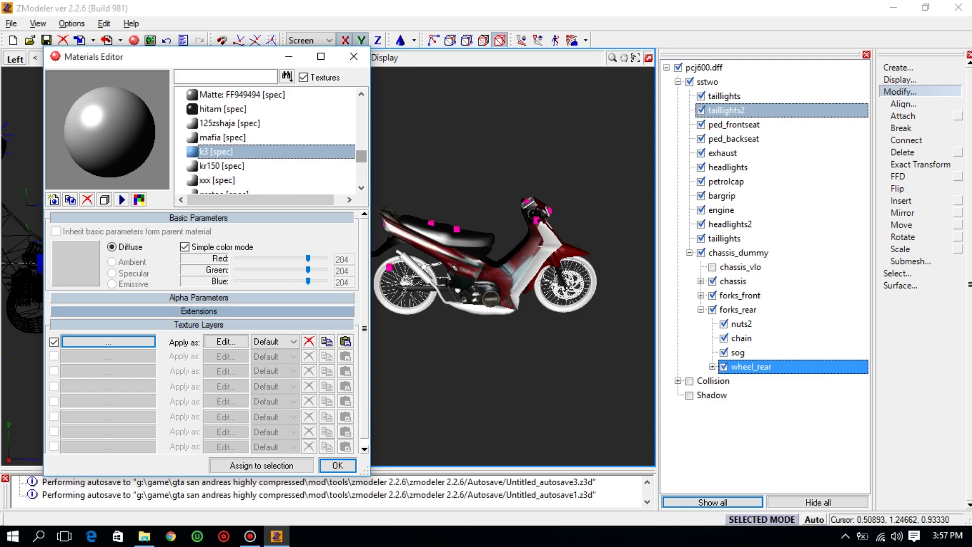
left_click(271, 123)
left_click(108, 341)
left_click_drag(662, 135, 662, 253)
left_click(473, 313)
left_click(848, 384)
left_click(338, 465)
left_click_drag(557, 284, 628, 304)
Step: Reopen the materials editor and assign a texture image to the next material missing one
left_click(133, 40)
scroll(271, 142, "down", 3)
left_click(271, 165)
left_click(108, 342)
left_click_drag(662, 139, 662, 327)
left_click(473, 290)
left_click(847, 384)
Step: Assign a texture image to another material further down the list and oren.bmp to oren [spec]
scroll(270, 142, "down", 1)
left_click(271, 180)
left_click(108, 341)
left_click_drag(661, 139, 662, 338)
left_click(473, 176)
mouse_move(661, 173)
left_mouse_down()
mouse_move(662, 161)
mouse_move(662, 192)
left_mouse_up()
left_click(847, 384)
left_click(271, 123)
left_click(108, 341)
left_click(473, 199)
left_click(847, 384)
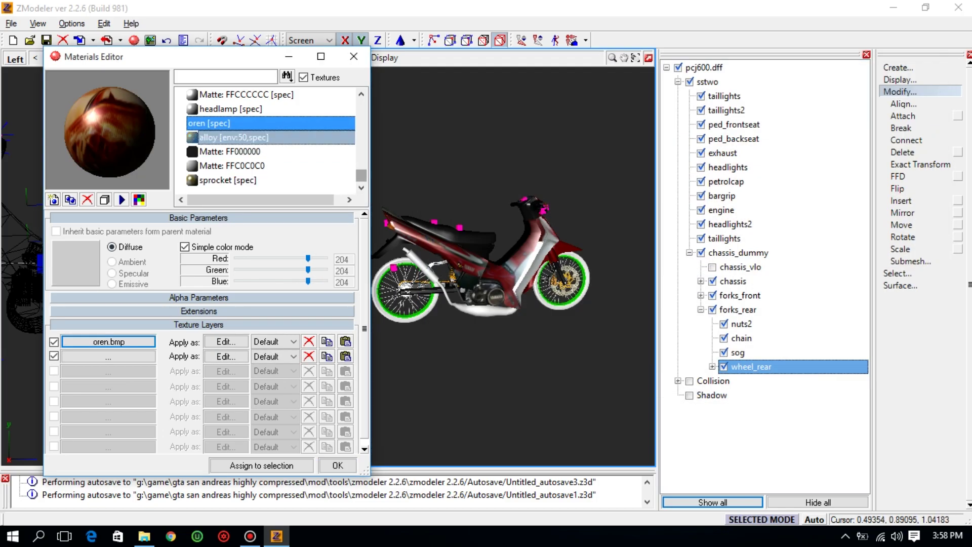
scroll(271, 137, "down", 1)
left_click(337, 465)
Step: Check the loaded texture list, and assign a texture image to another material with an empty texture layer
left_click(150, 40)
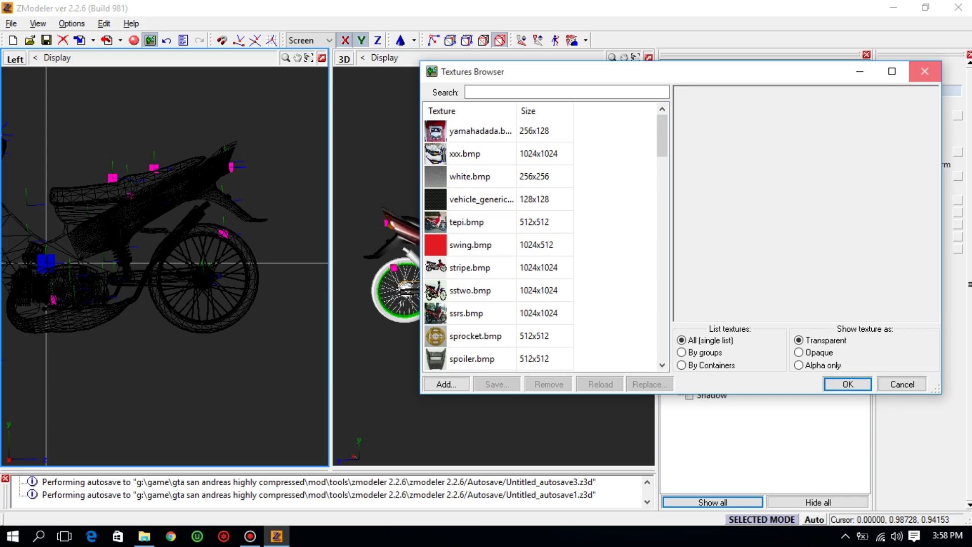
left_click(924, 70)
left_click(133, 40)
scroll(270, 135, "down", 5)
left_click(271, 111)
left_click(108, 342)
left_click(481, 153)
left_click(847, 384)
left_click(337, 466)
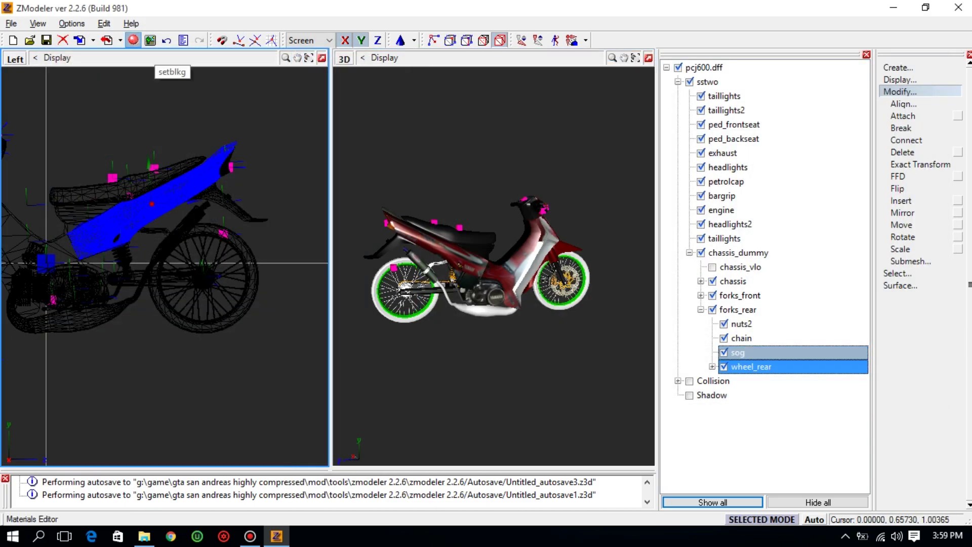
Step: Preview 125mm.bmp among the loaded textures
left_click(150, 40)
left_click_drag(661, 135, 662, 294)
left_click(474, 336)
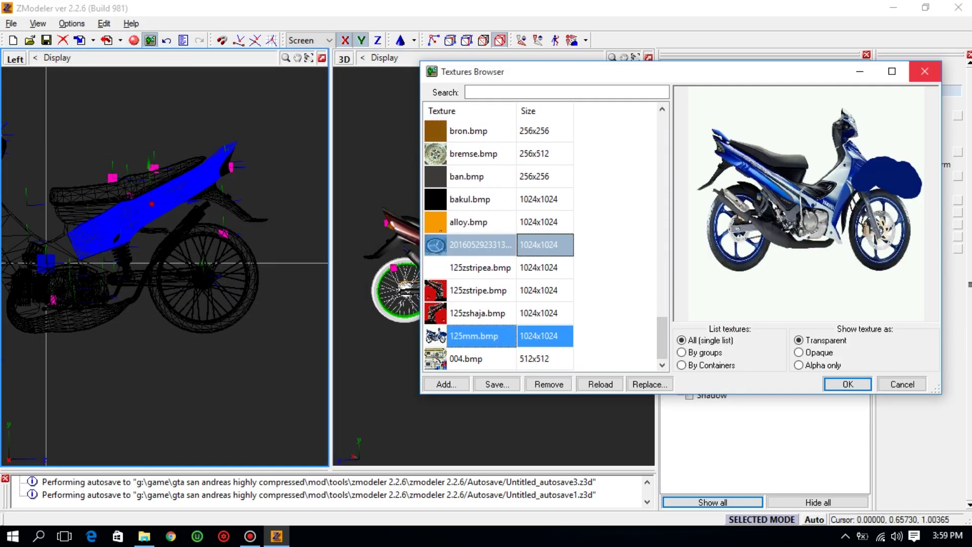
left_click(925, 71)
Step: Locate one more material with an empty first texture layer and give that layer a texture image
left_click(133, 40)
left_click_drag(361, 106, 361, 144)
left_click(225, 136)
left_click(108, 341)
left_click_drag(661, 135, 662, 294)
left_click(473, 358)
left_click(847, 384)
left_click(337, 466)
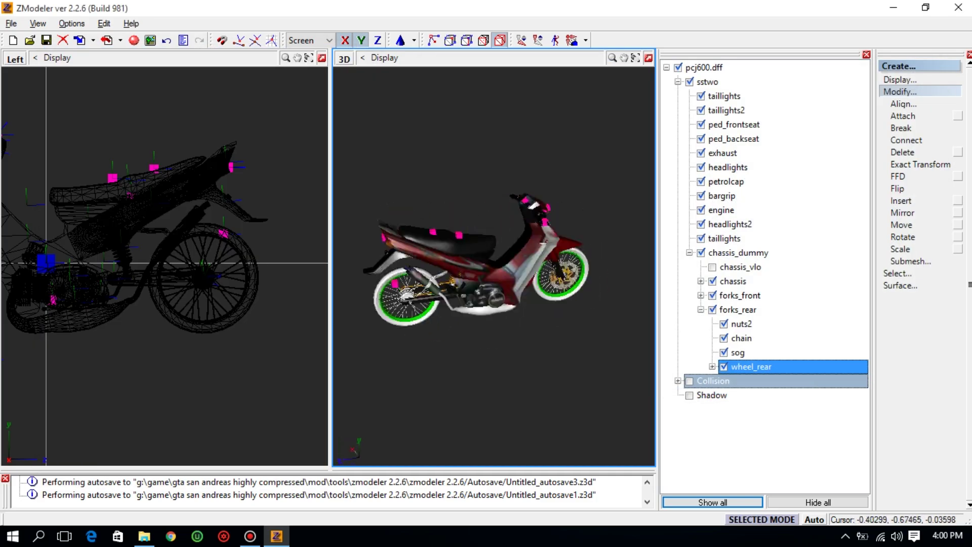
Step: Export the bike as a GTA San Andreas .DFF into a new folder named SSTWO RS ALLOY inside PROJEK YAMAHA SSTWO RS
left_click(106, 40)
left_click(510, 144)
right_click(442, 211)
mouse_move(474, 363)
left_click(625, 363)
type("SSTWO RS ALLOY")
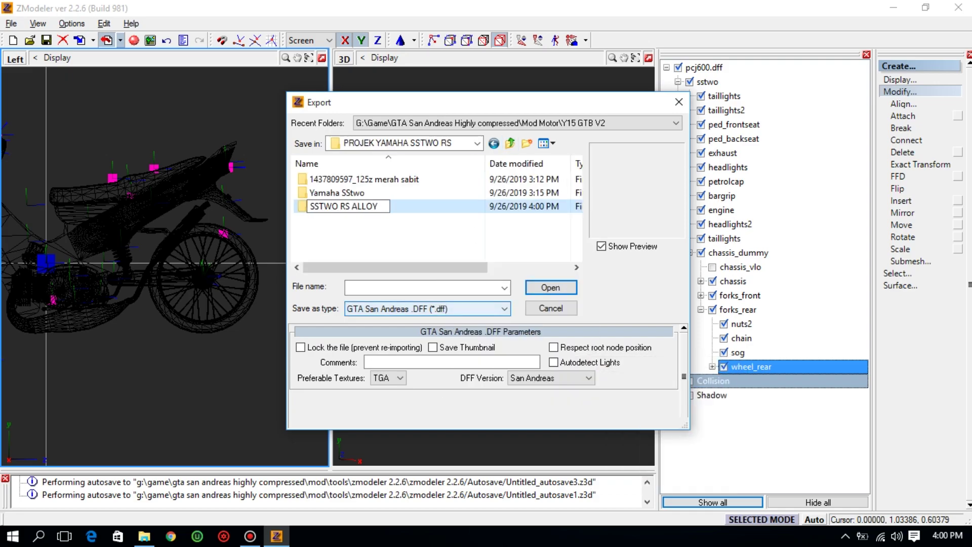
key("Return")
key("Return")
key("Return")
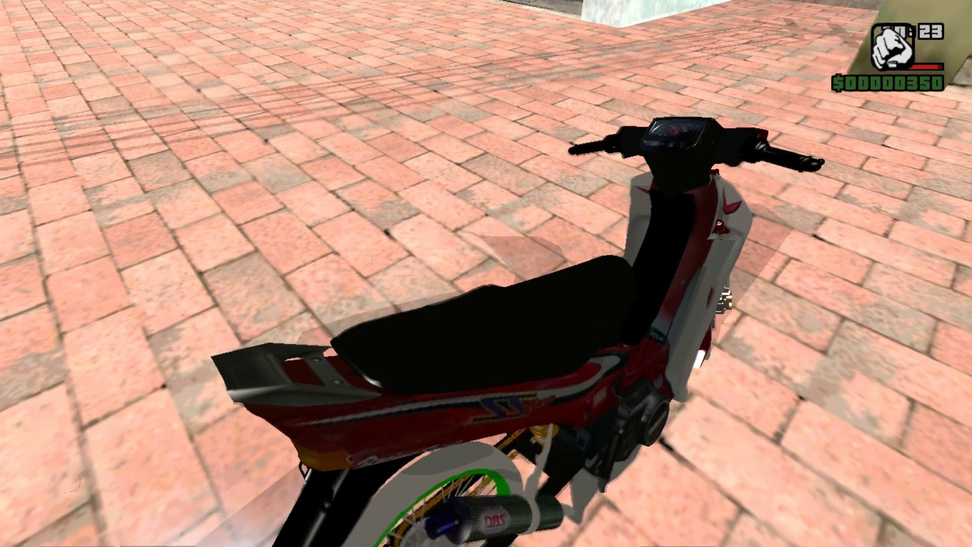
key("w")
key("f")
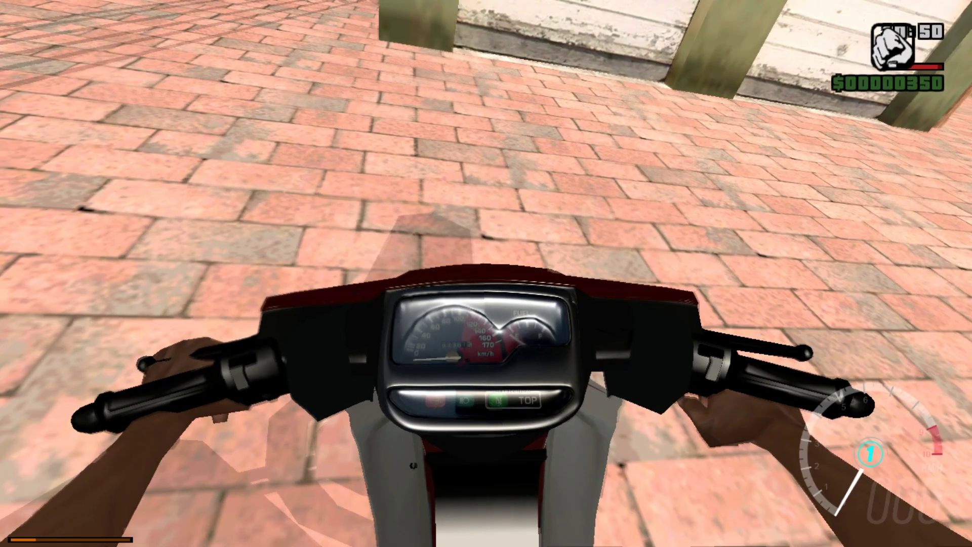
key("w")
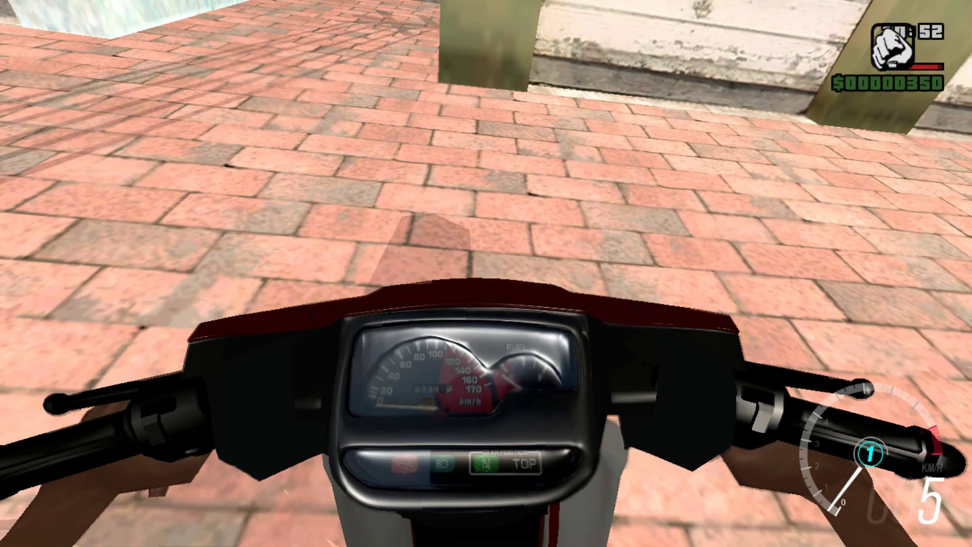
key("a")
key("w")
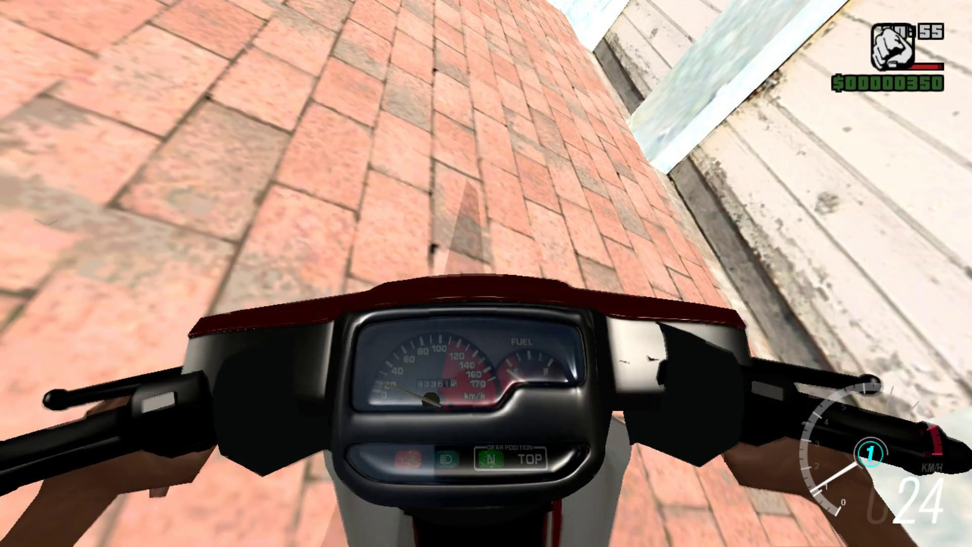
key("d")
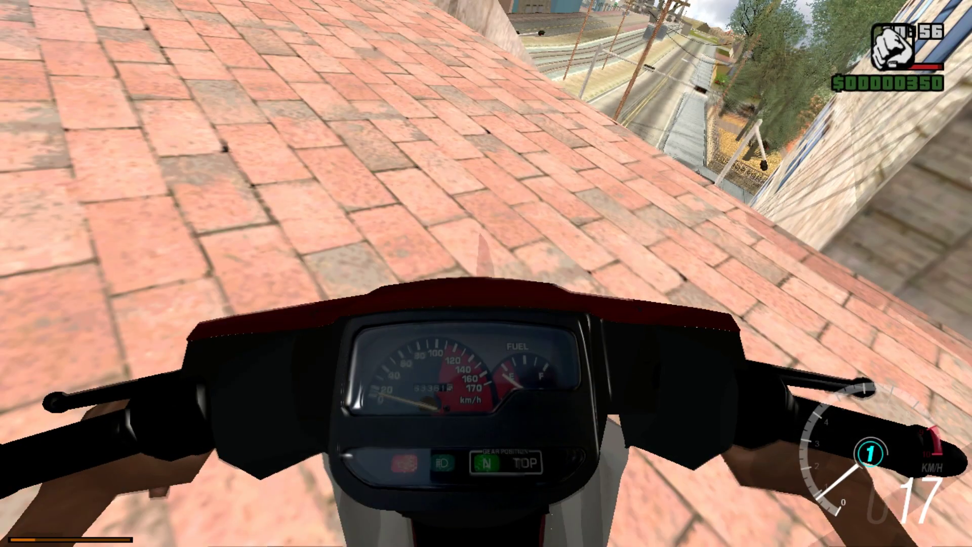
key("d")
key("w")
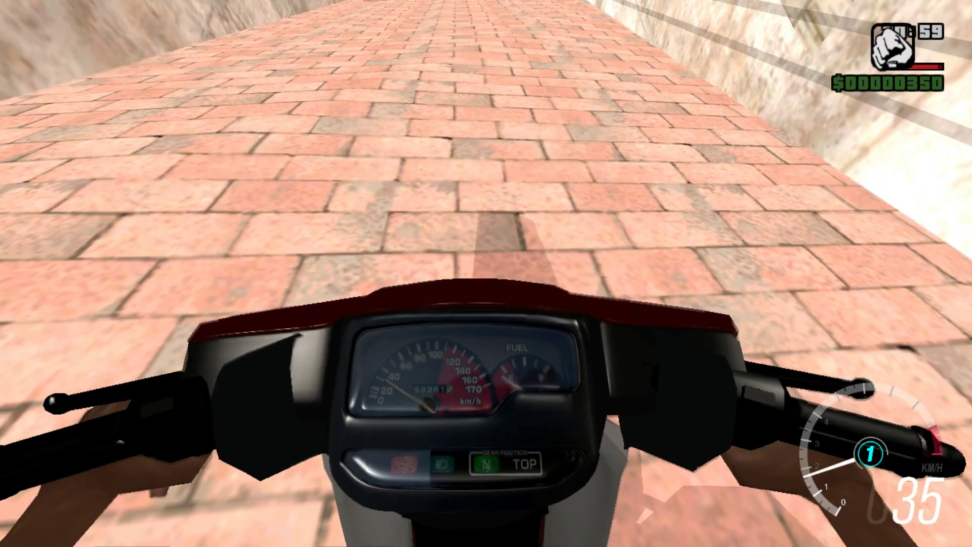
key("w")
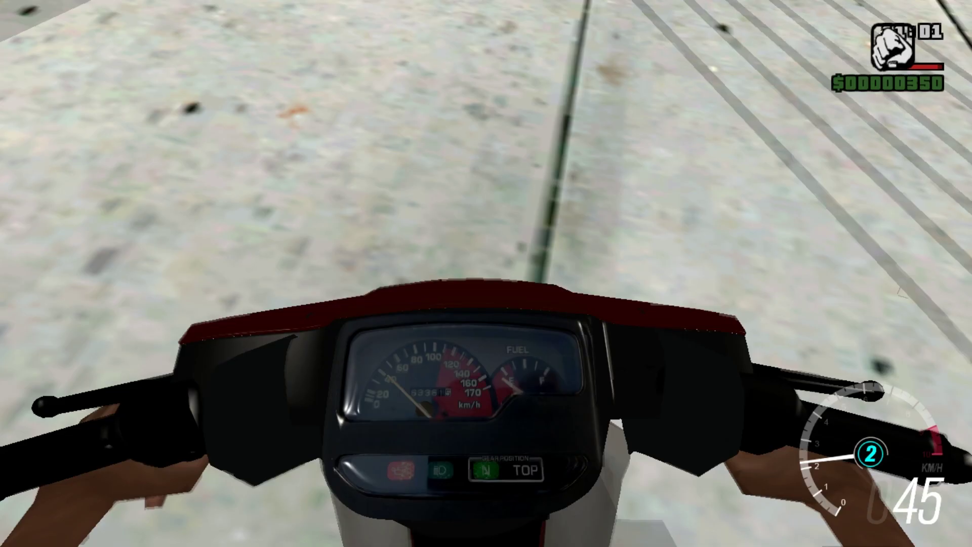
key("s")
key("a")
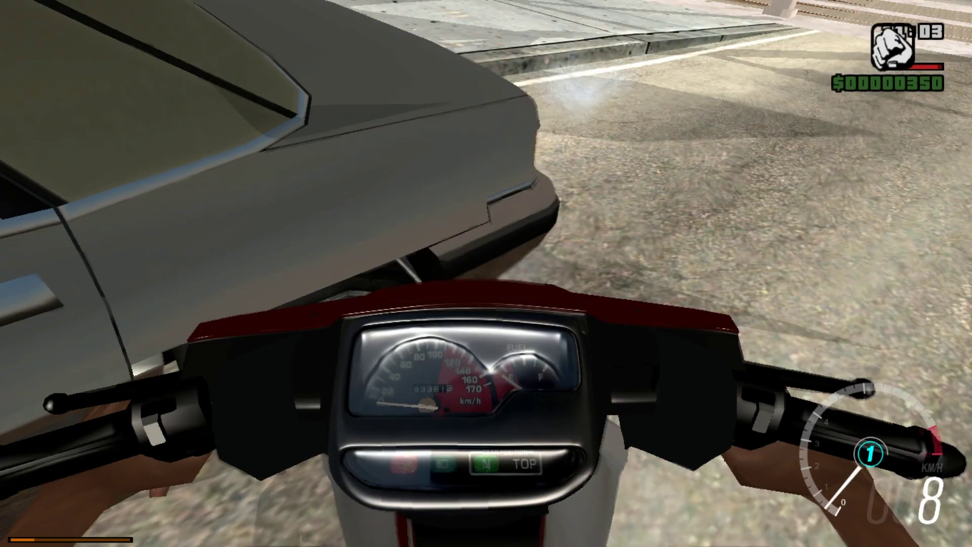
key("d")
key("w")
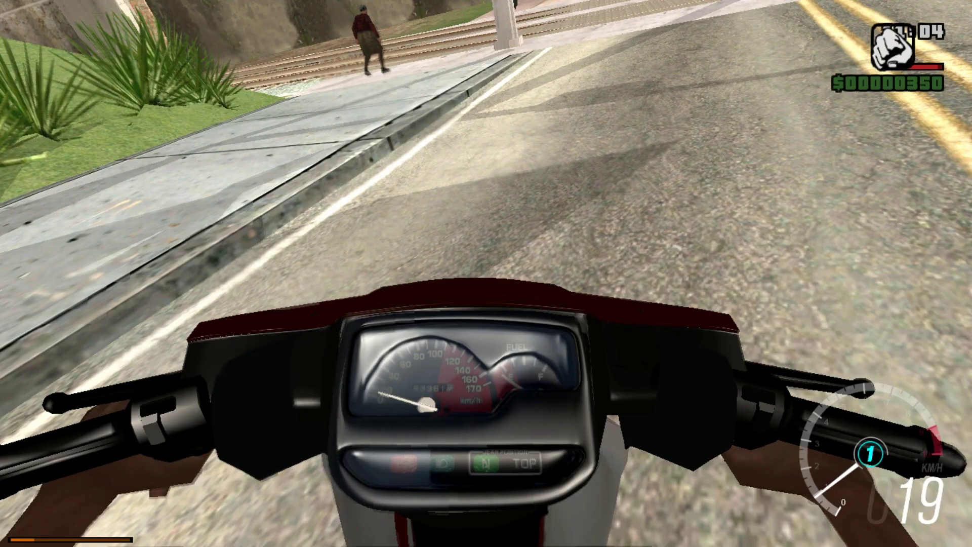
key("a")
key("w")
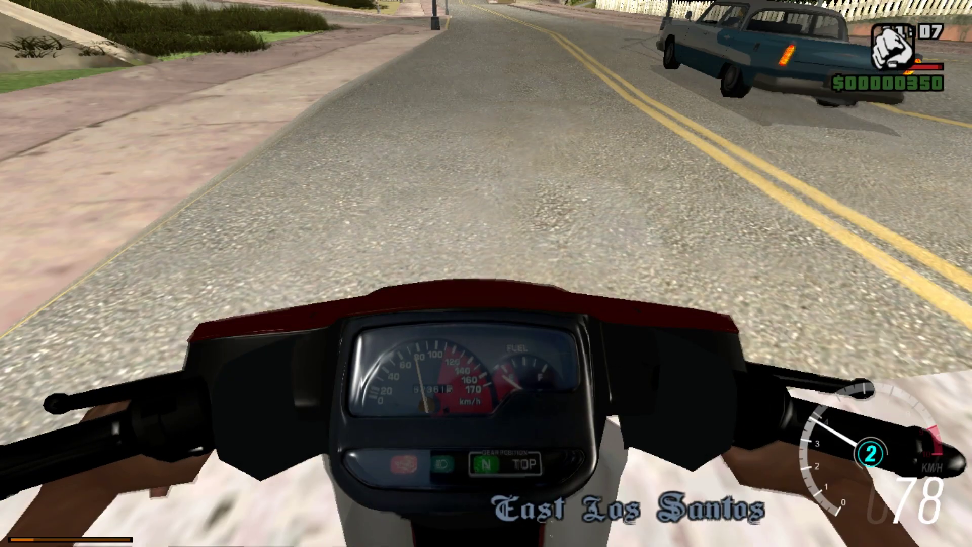
key("w")
key("d")
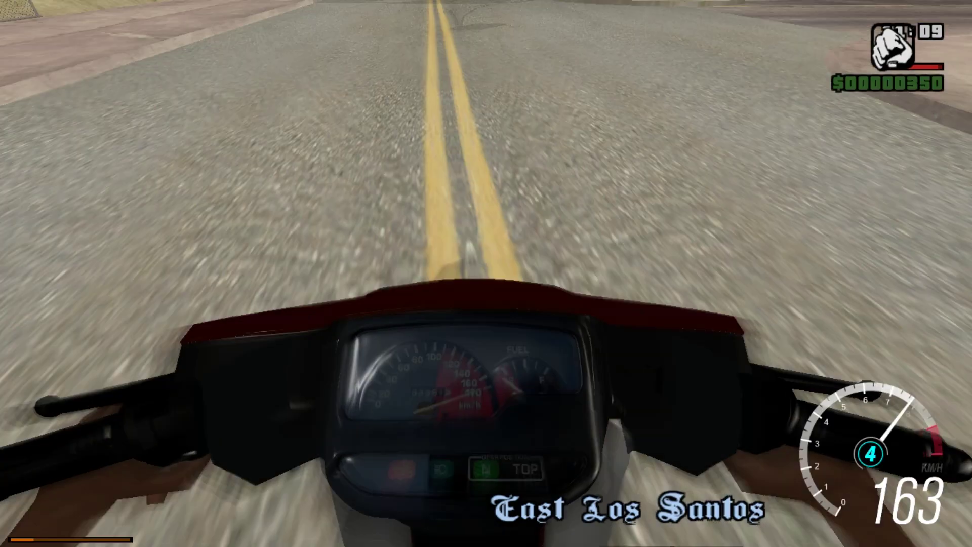
key("w")
key("d")
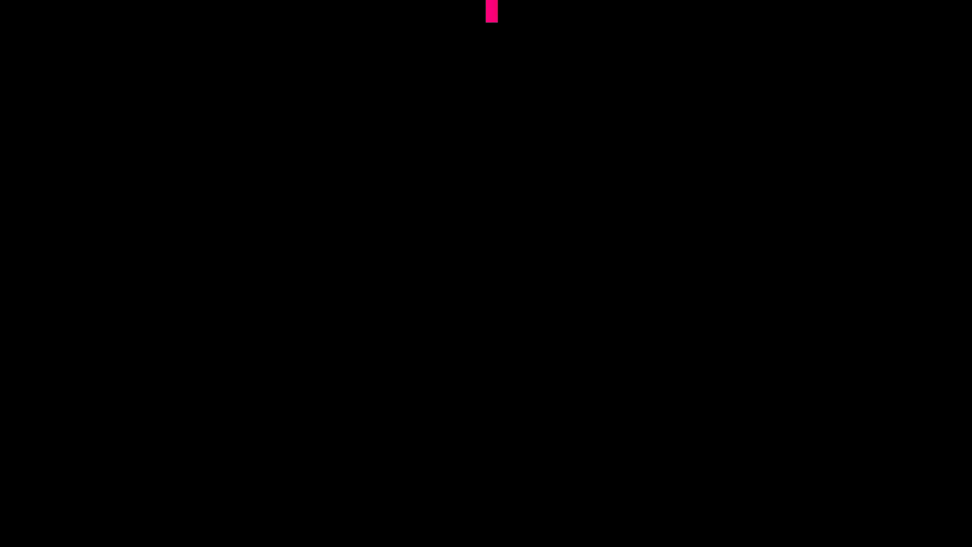